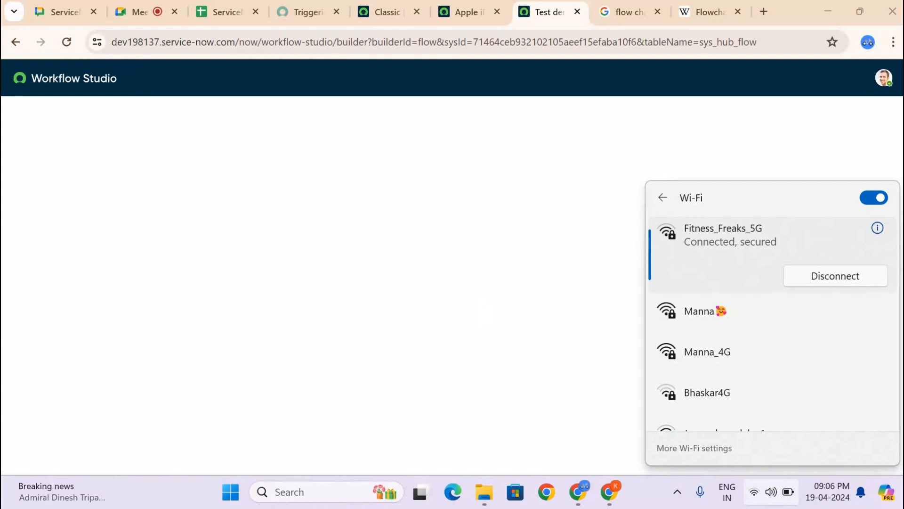
Step: Reload the Test demo flow page, check the meeting tab and return to the flow
left_click(115, 59)
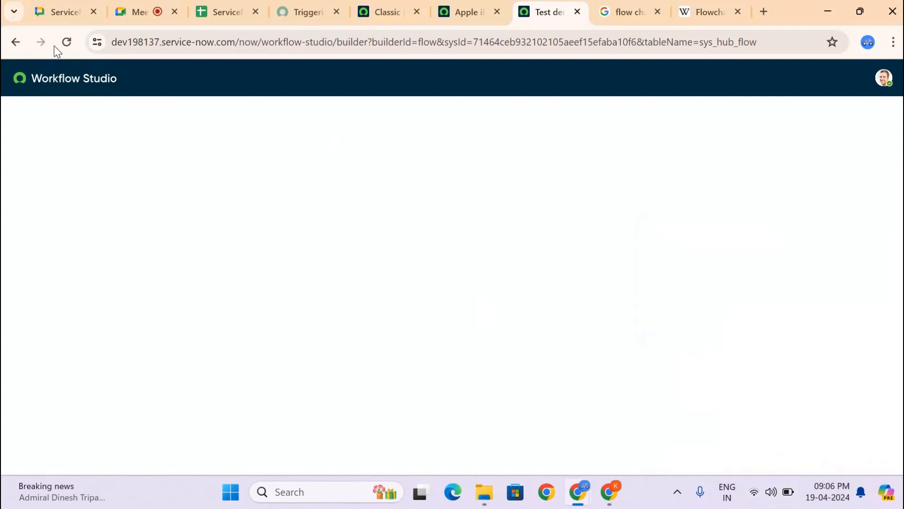
left_click(66, 46)
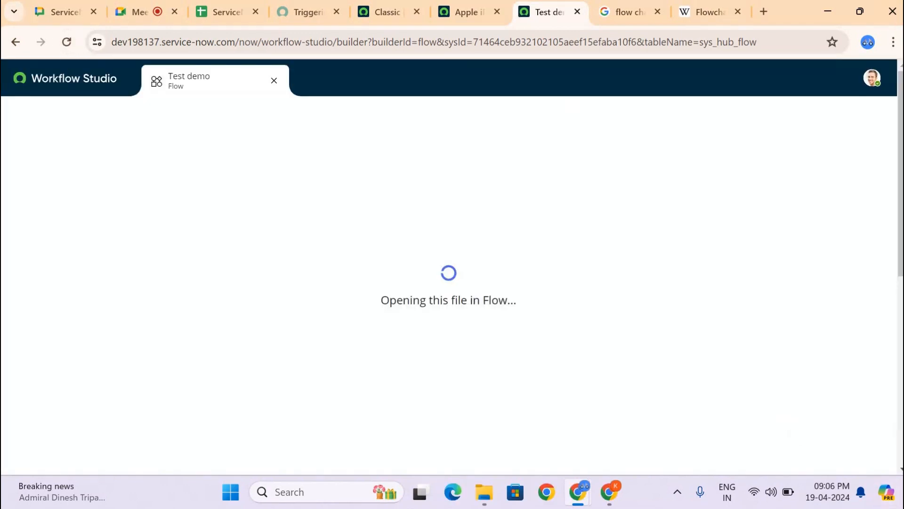
left_click(129, 8)
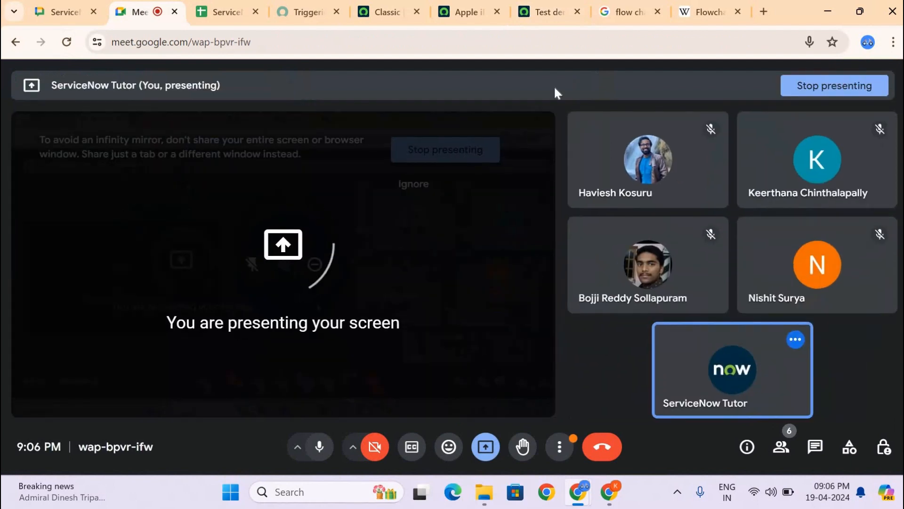
left_click(530, 2)
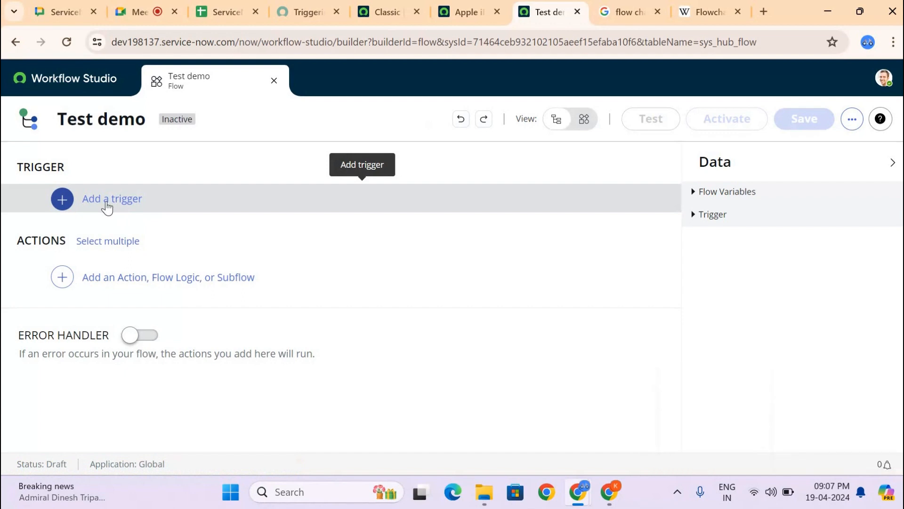
Step: Add a record Created trigger to the Test demo flow and set its table to Incident [incident]
left_click(99, 204)
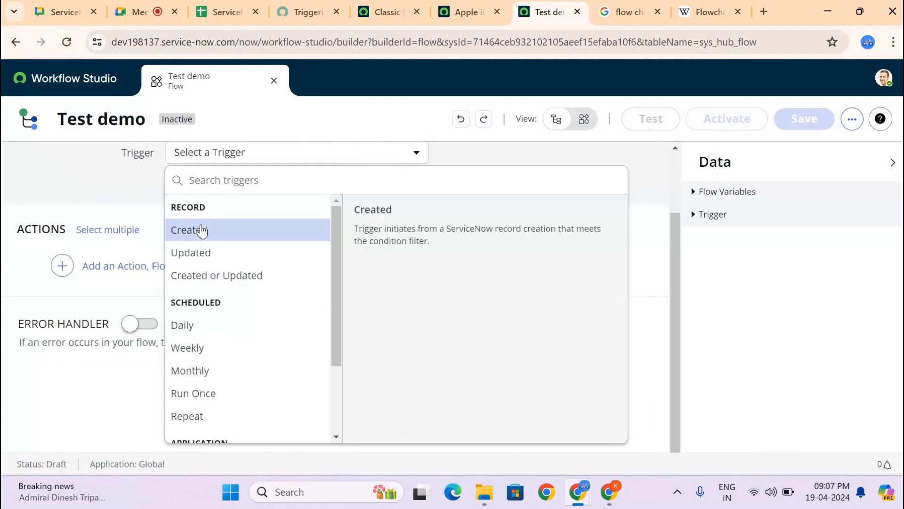
left_click(201, 230)
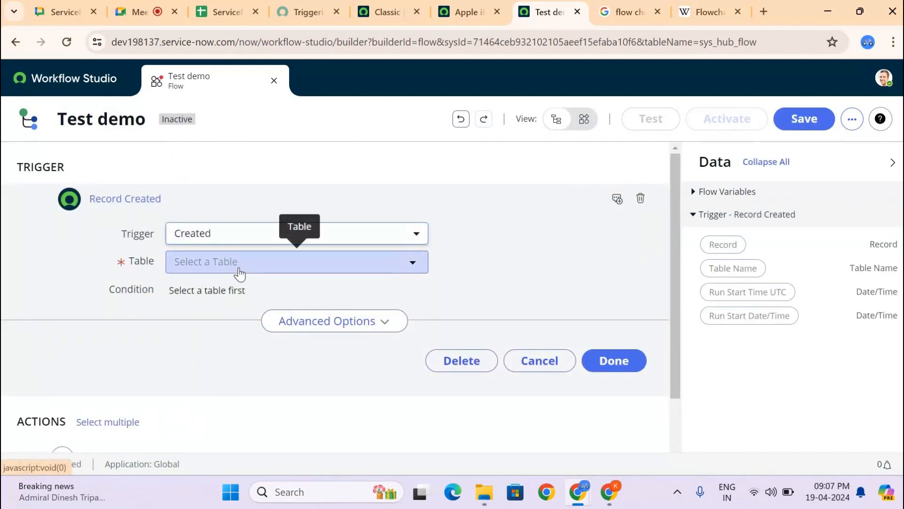
left_click(241, 273)
type("i")
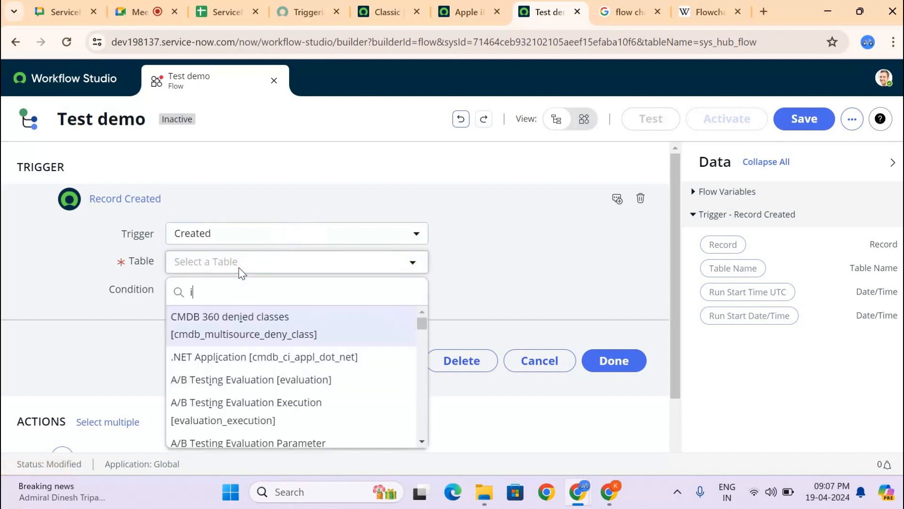
type("ncid")
key("Return")
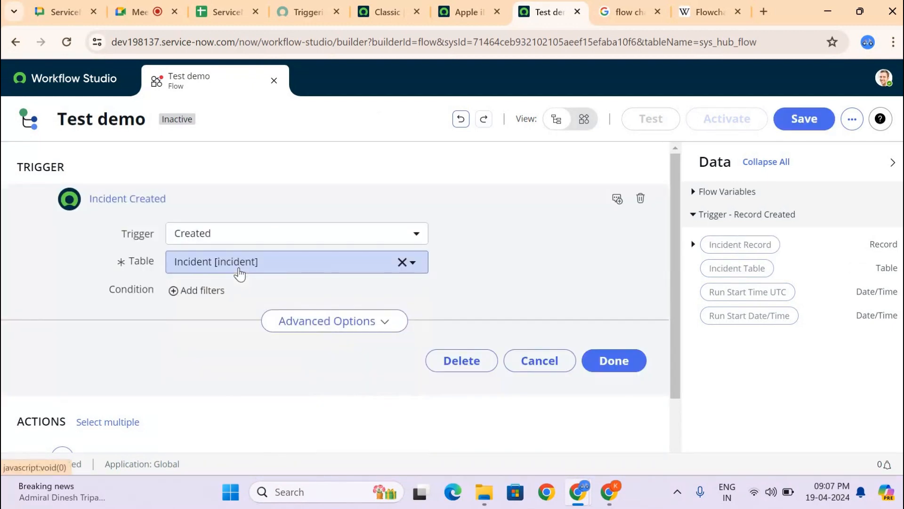
Step: Add a trigger condition requiring that Category is Software
left_click(188, 290)
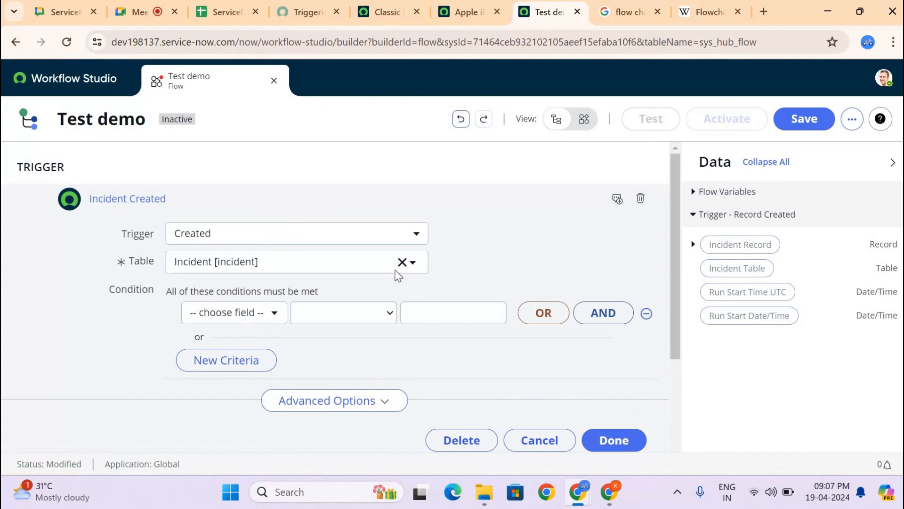
left_click(257, 315)
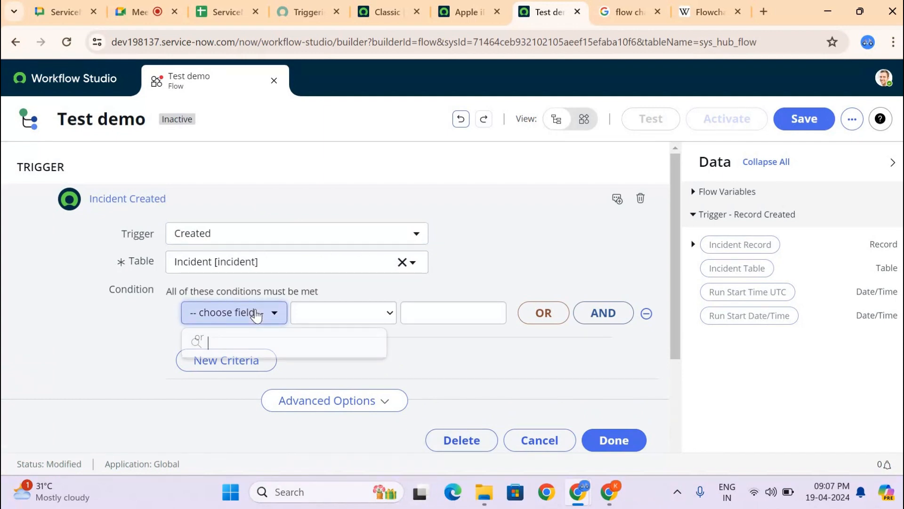
type("cat")
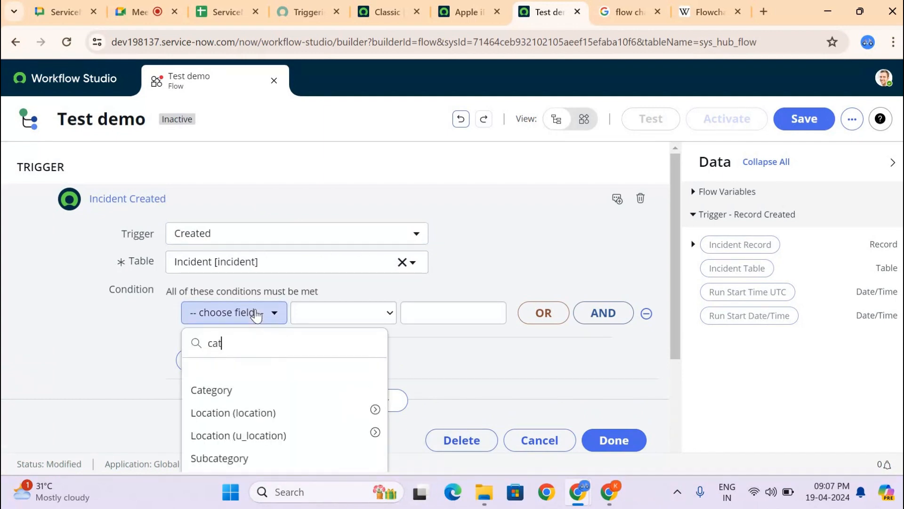
key("Down")
key("Return")
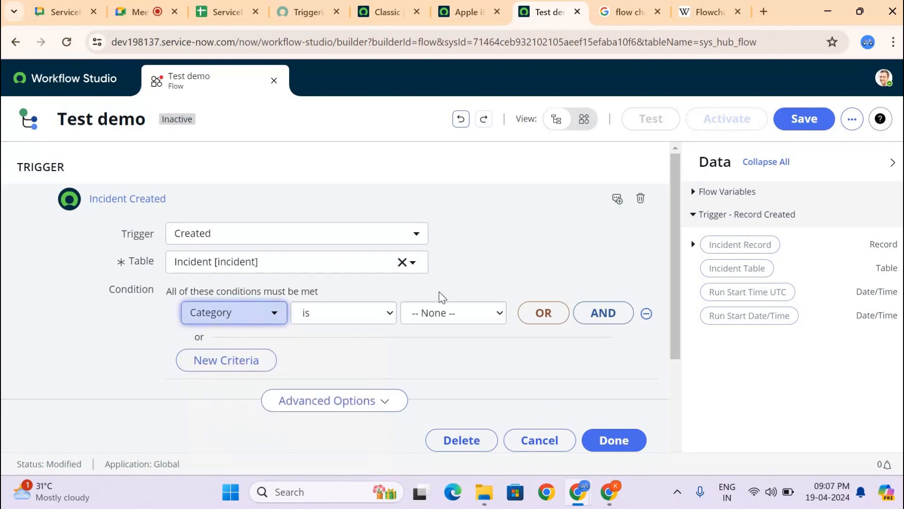
left_click(468, 312)
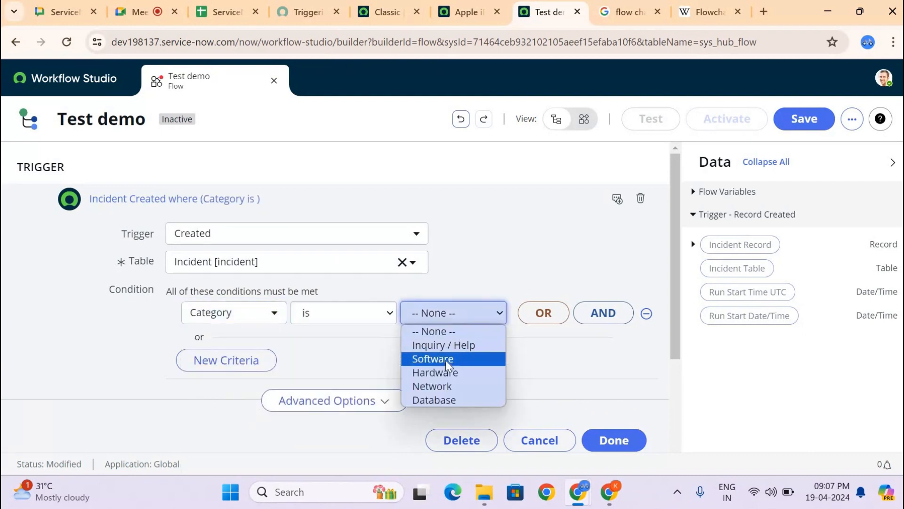
left_click(446, 359)
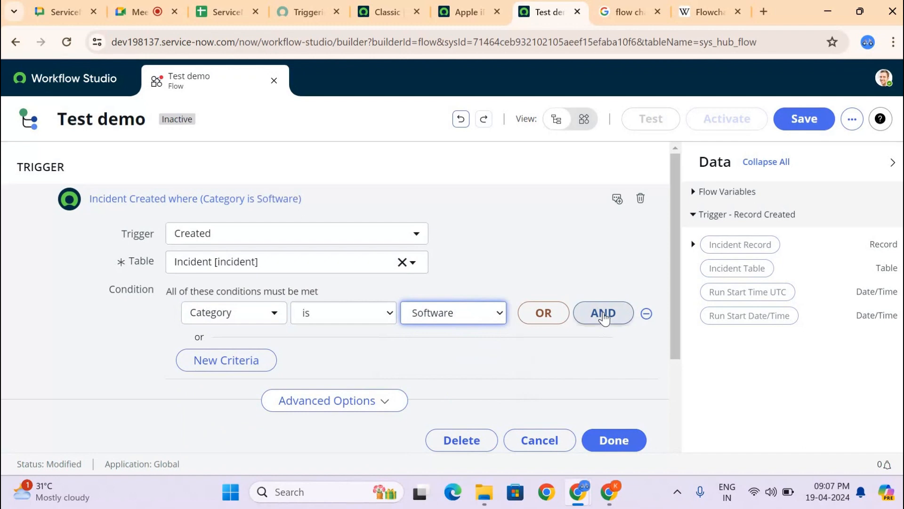
Step: Add a second AND condition to the trigger requiring that Subcategory is Keyboard
left_click(603, 314)
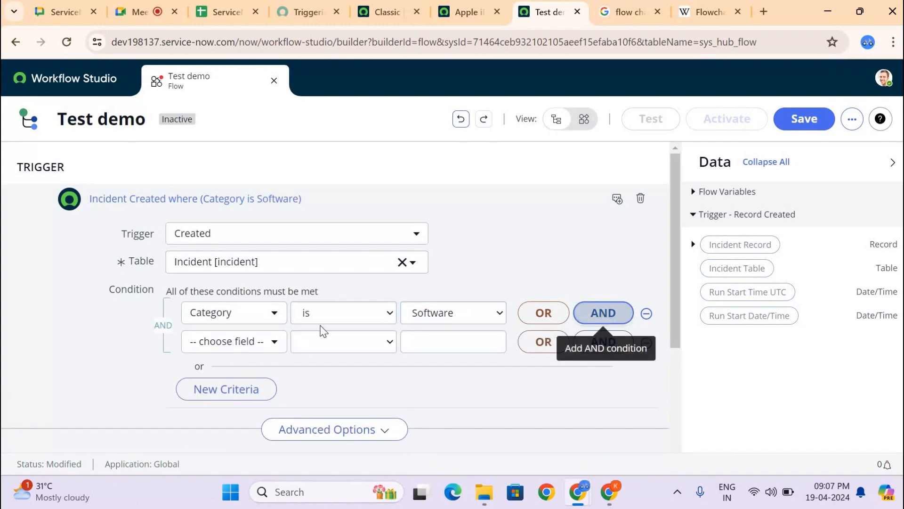
left_click(252, 342)
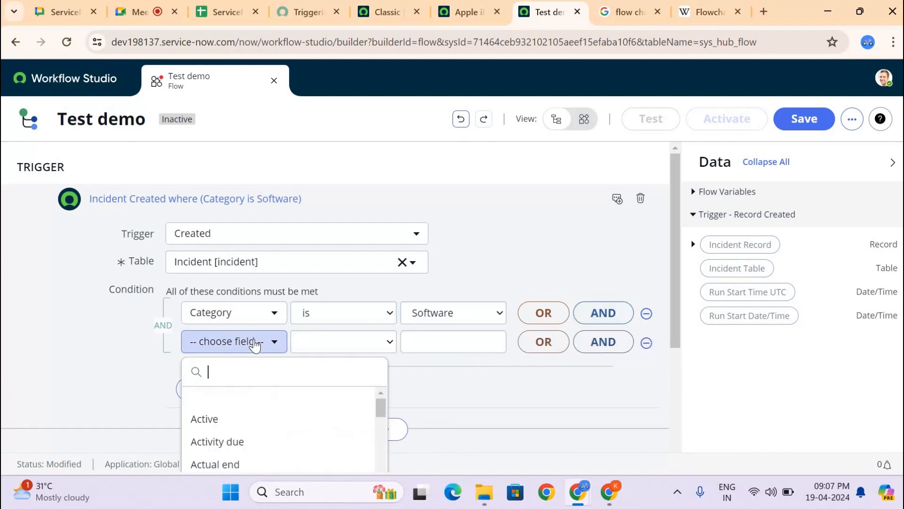
type("sub")
key("Down")
key("Return")
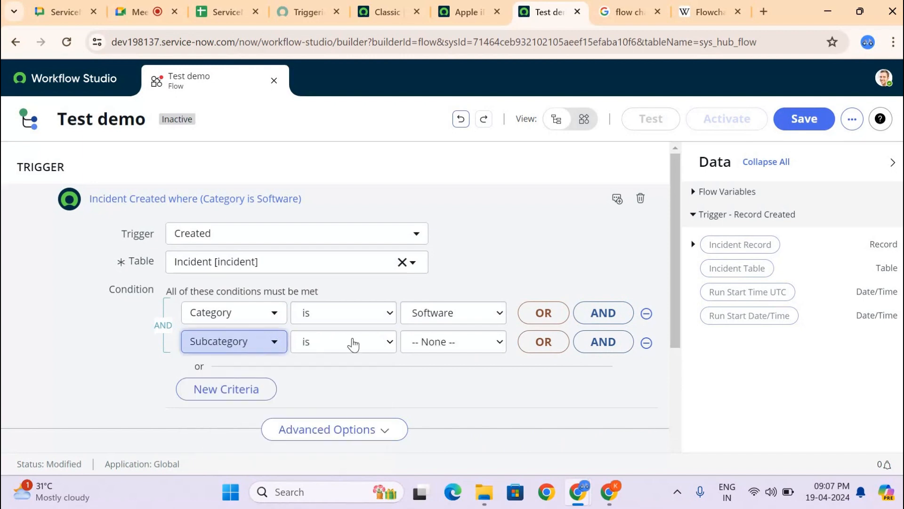
left_click(438, 343)
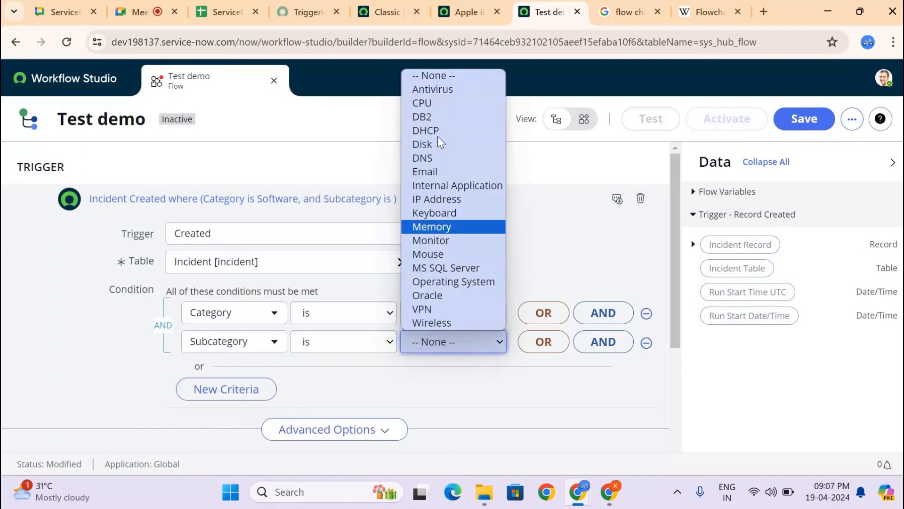
left_click(439, 214)
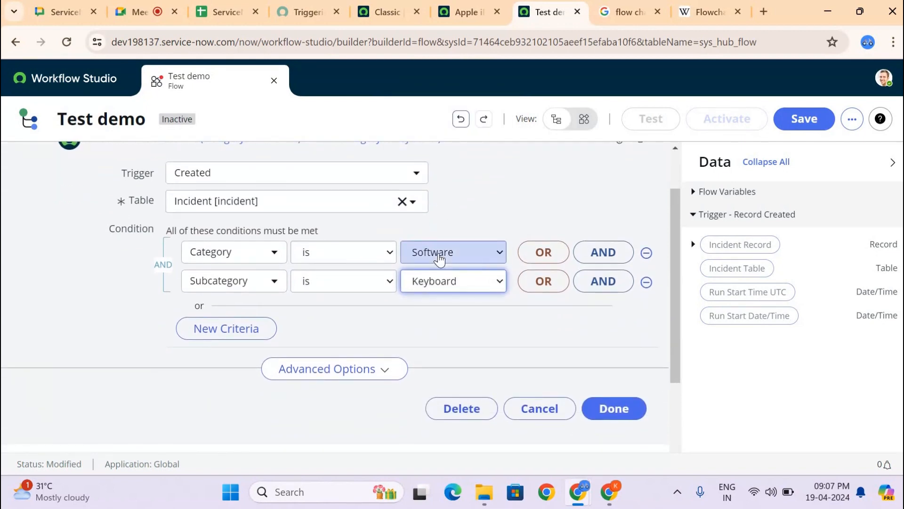
Step: Set the trigger's Category condition to Hardware and finish the trigger definition
left_click(439, 258)
left_click(436, 311)
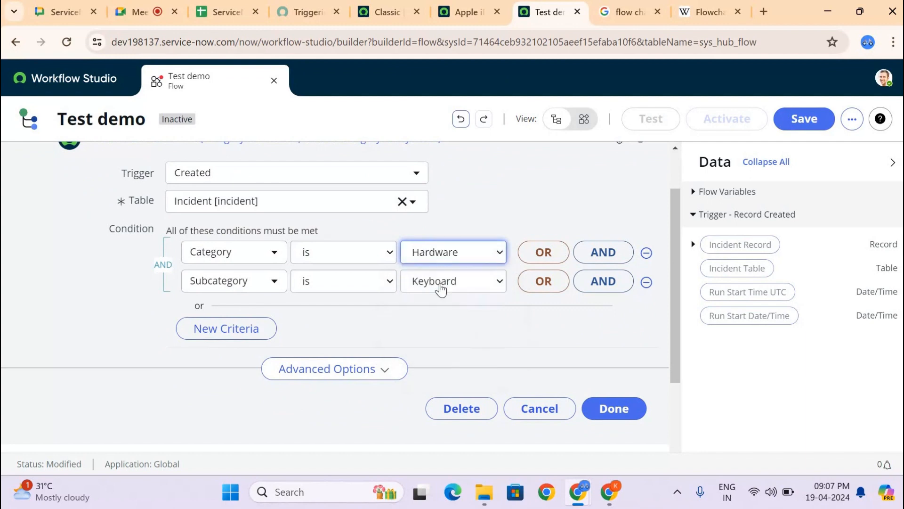
scroll(464, 306, "down", 1)
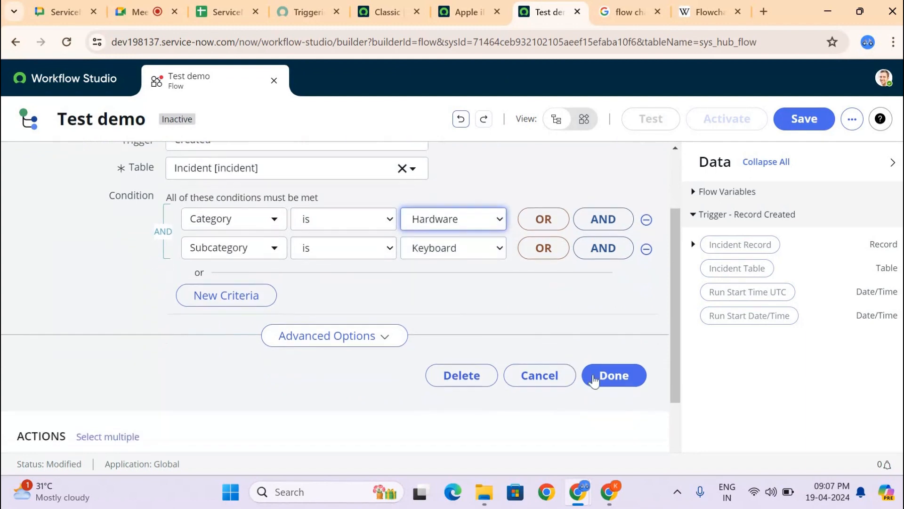
left_click(605, 376)
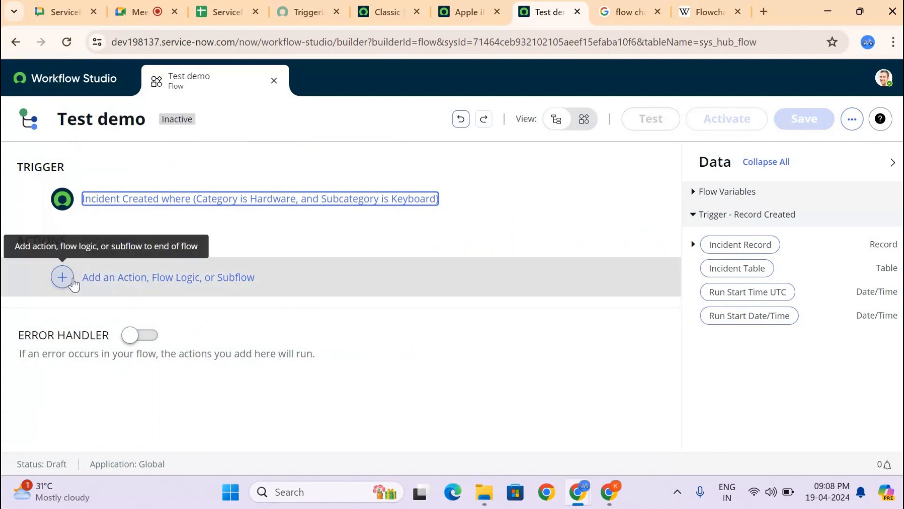
Step: Create a new subflow named "test" from the Workflow Studio homepage, keeping the Global application
left_click(71, 283)
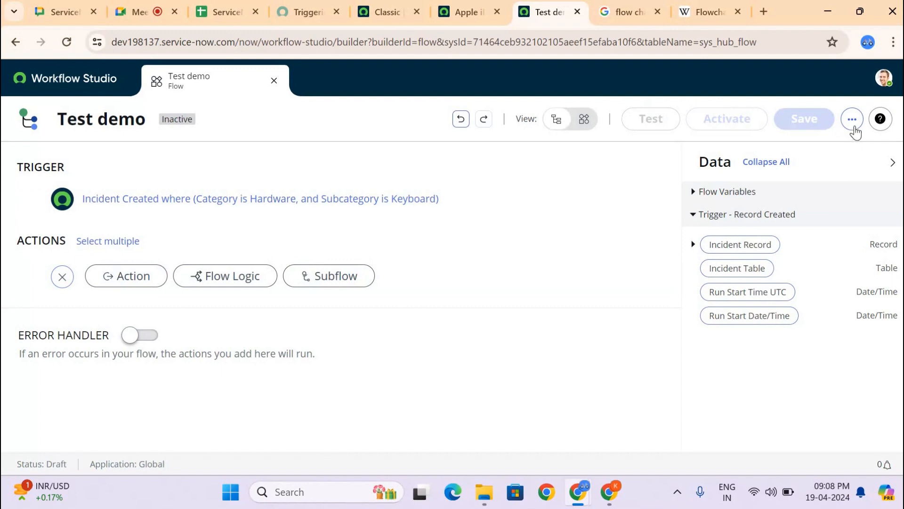
left_click(853, 127)
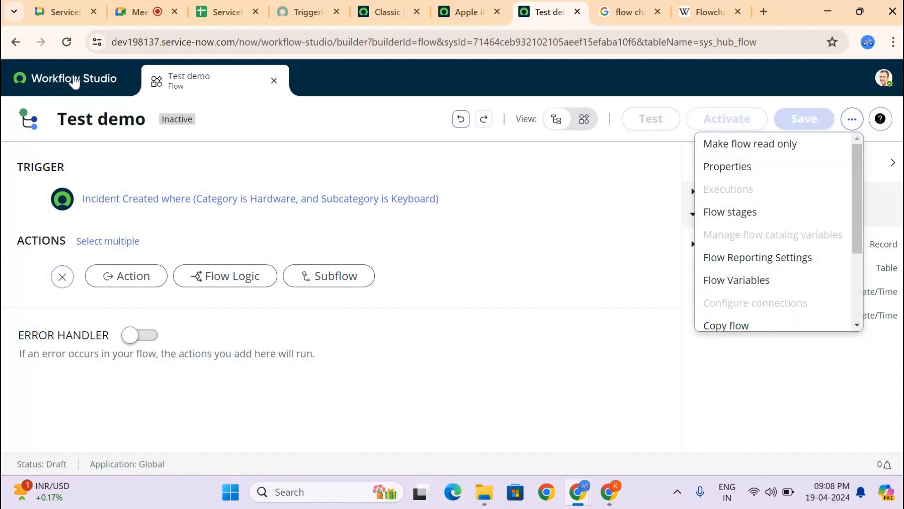
left_click(74, 81)
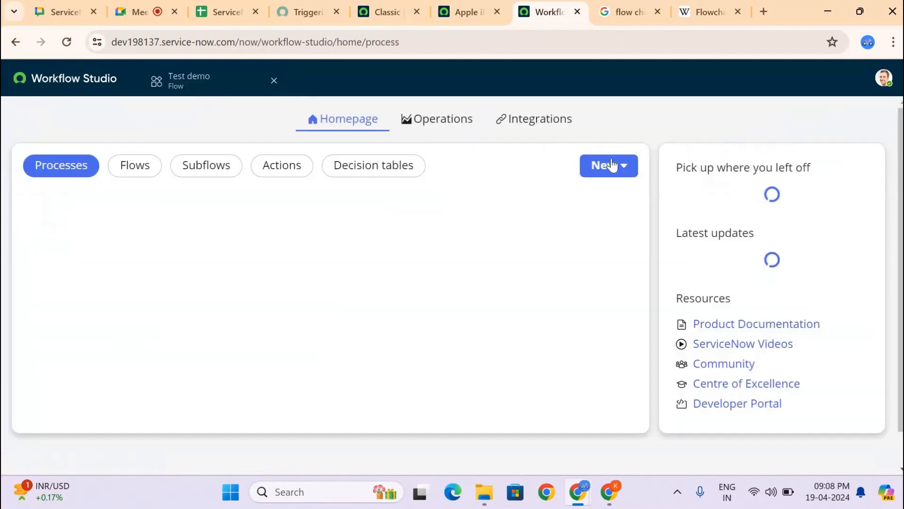
left_click(612, 166)
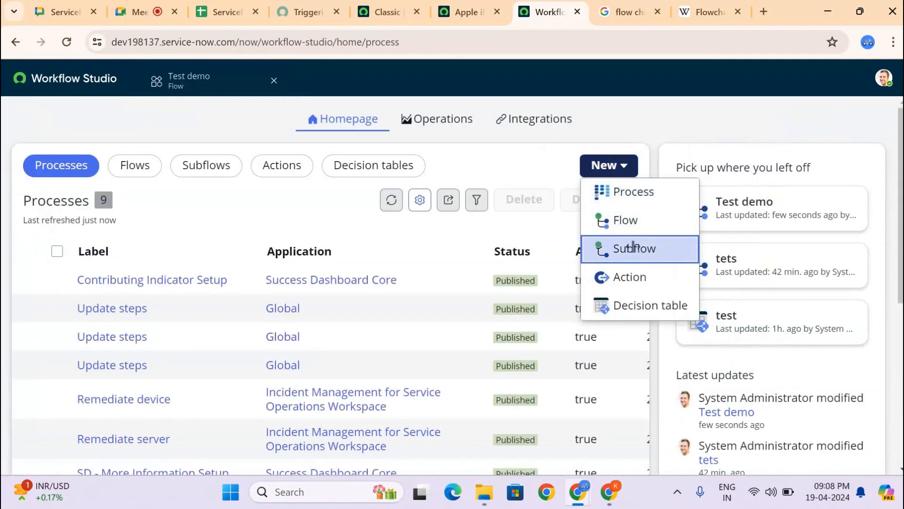
left_click(633, 247)
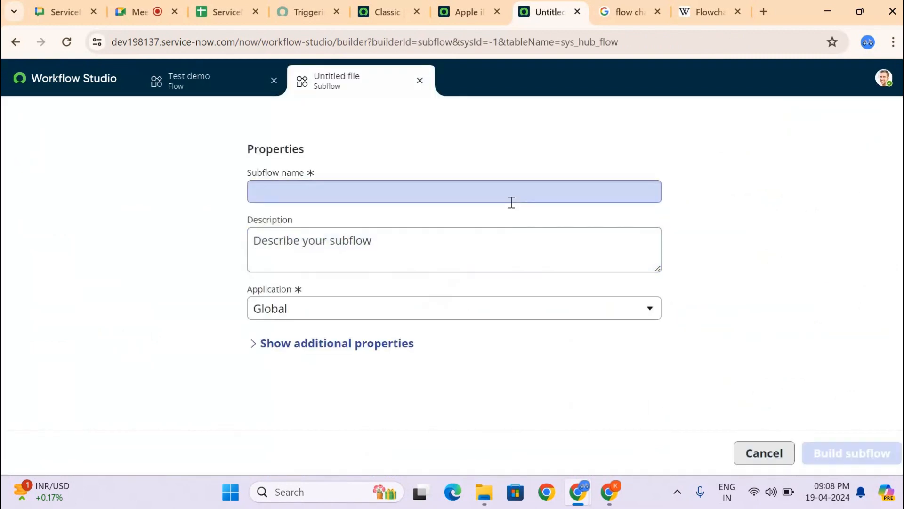
left_click(512, 202)
type("test")
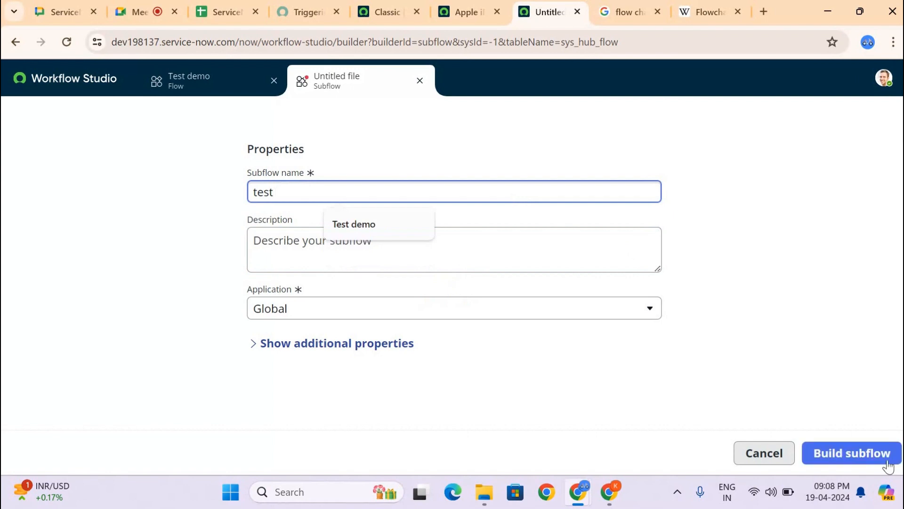
left_click(858, 454)
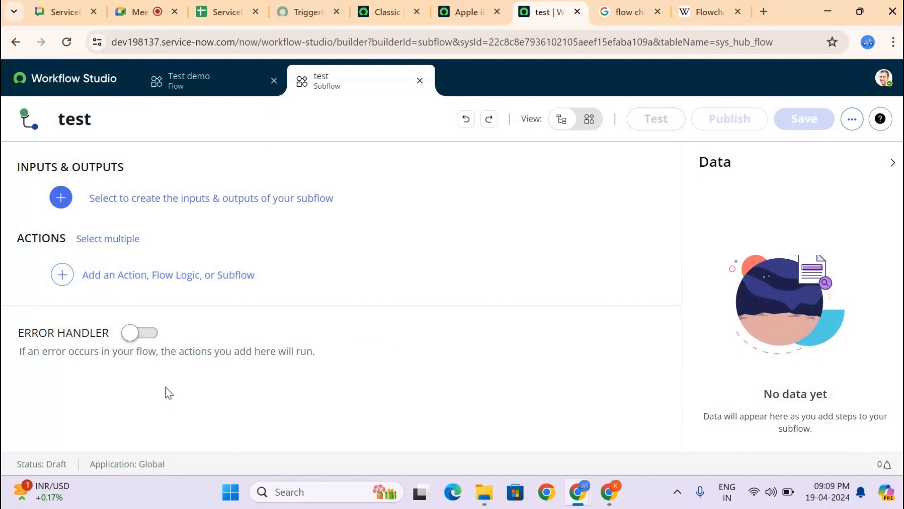
Step: Return to the Test demo flow and review the ServiceNow Core actions available for its first step, from Default through Service Catalog
left_click(186, 88)
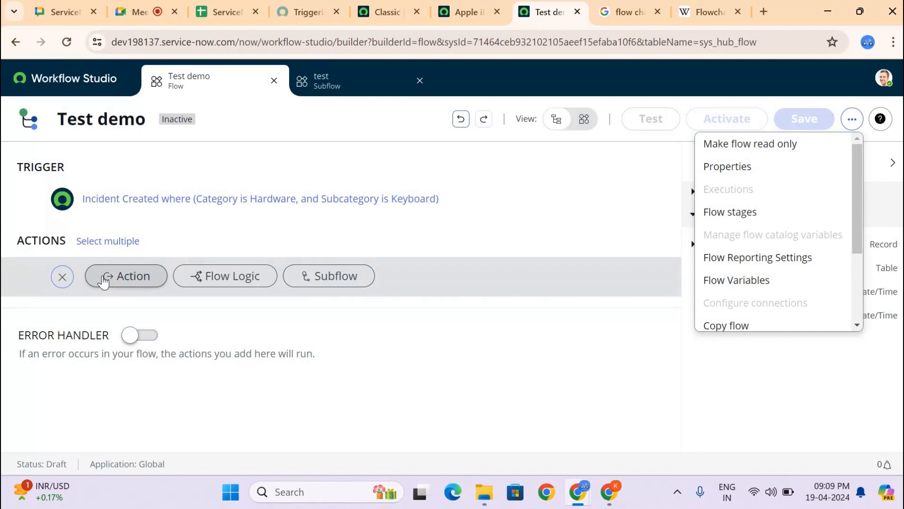
left_click(104, 282)
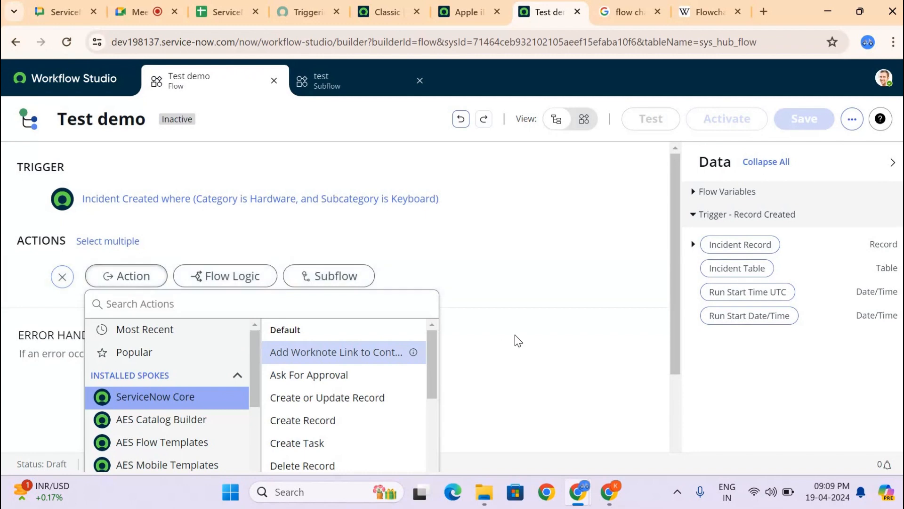
scroll(515, 339, "down", 3)
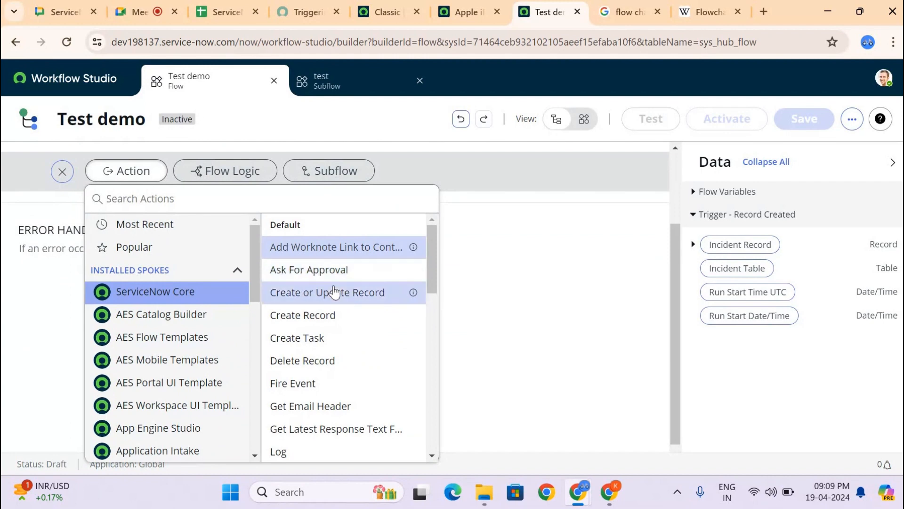
scroll(334, 292, "down", 3)
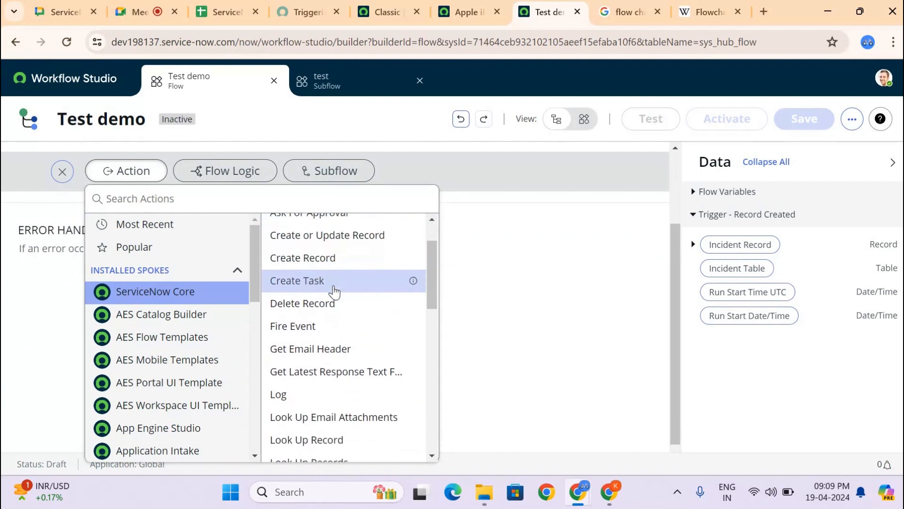
scroll(334, 292, "down", 5)
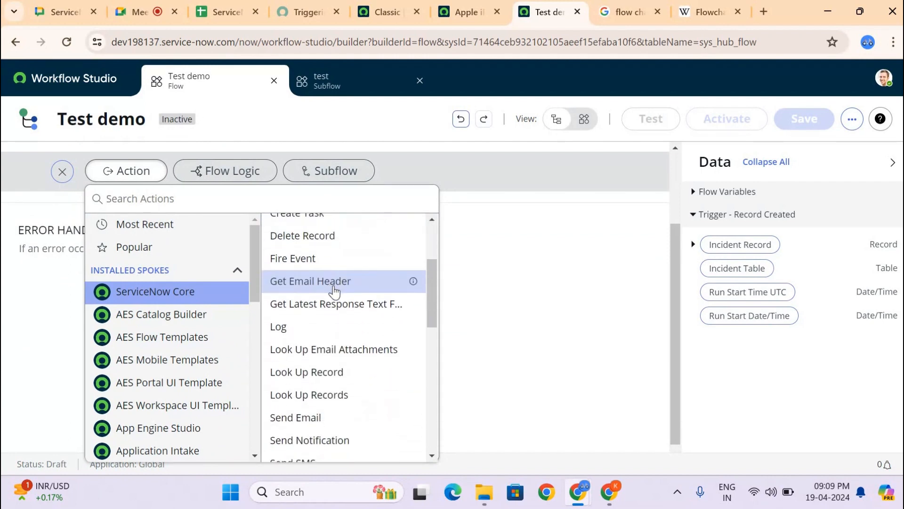
scroll(334, 292, "down", 7)
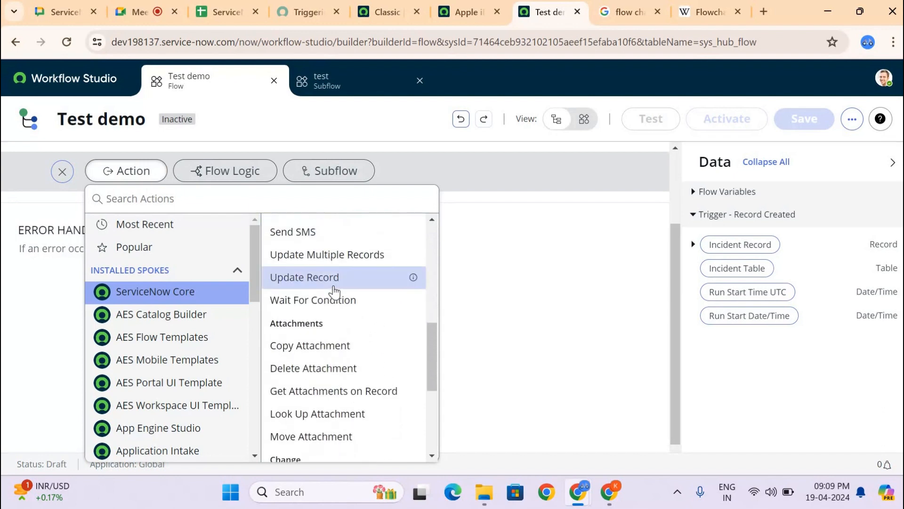
scroll(335, 292, "up", 5)
scroll(334, 292, "up", 11)
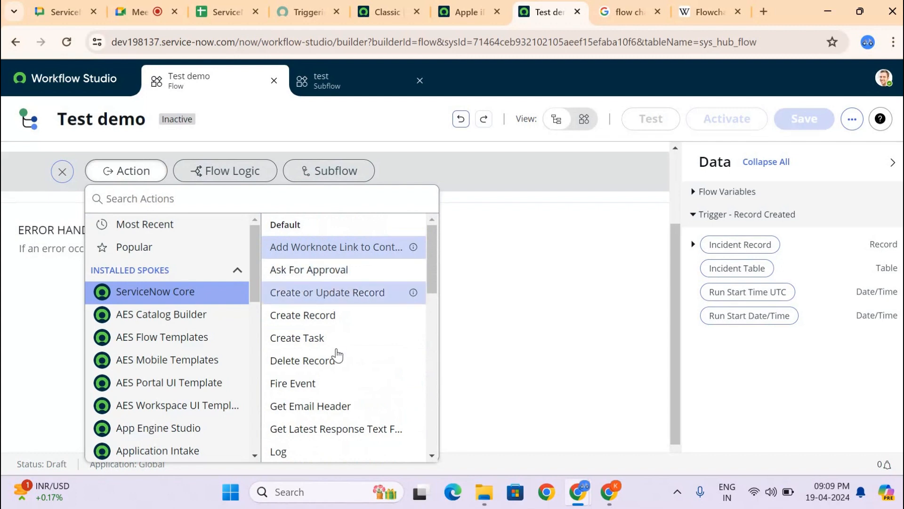
scroll(336, 353, "down", 3)
scroll(335, 353, "down", 3)
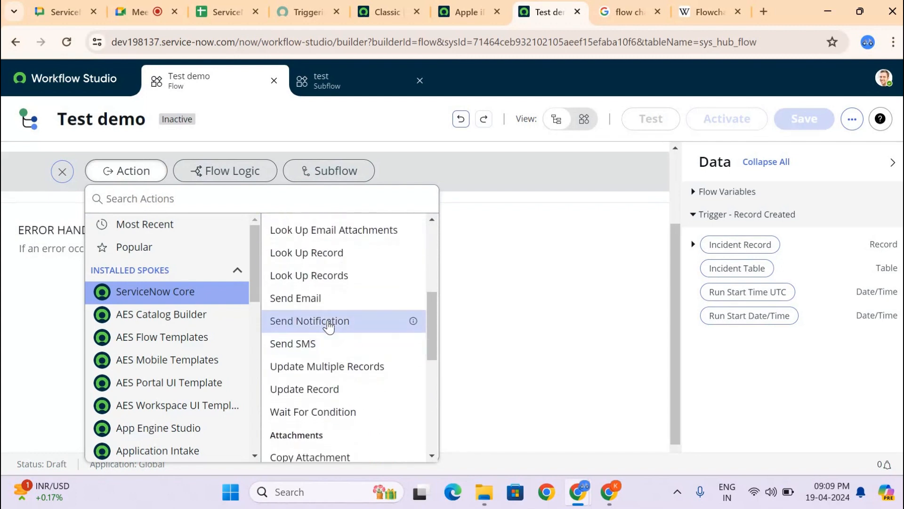
scroll(329, 325, "down", 3)
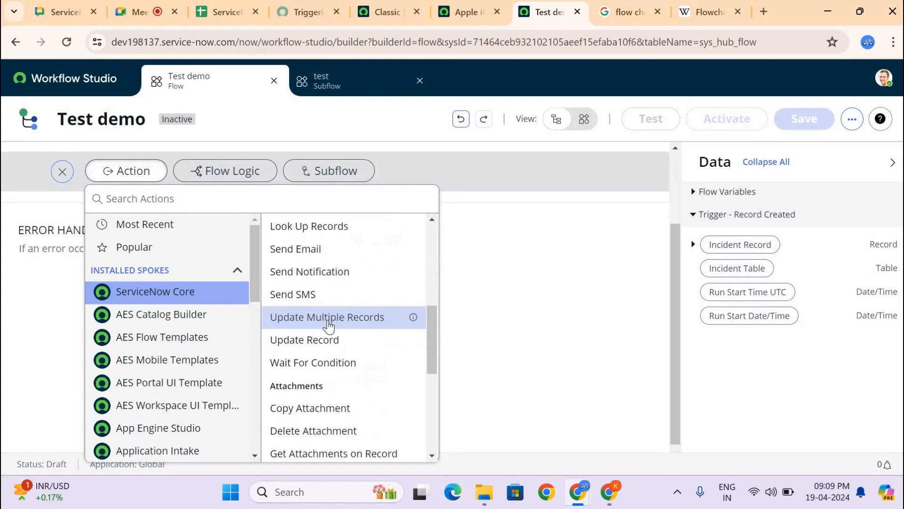
scroll(328, 326, "down", 1)
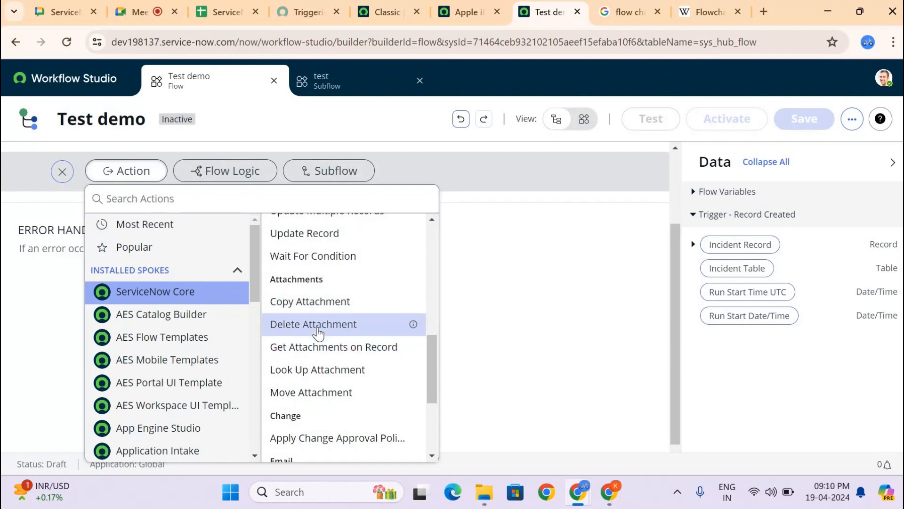
scroll(319, 334, "down", 4)
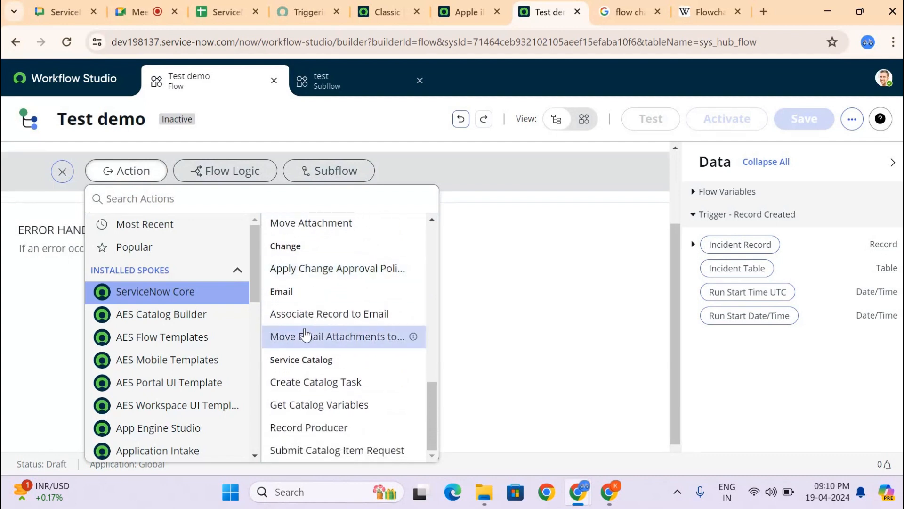
scroll(307, 334, "down", 1)
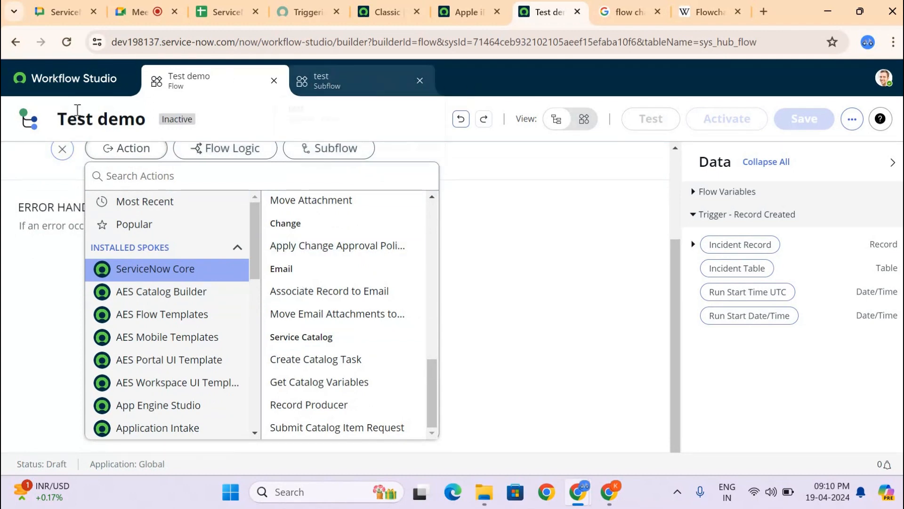
Step: Start a new action from the Workflow Studio homepage and try to build it with the name "test action" in the Global application
left_click(53, 84)
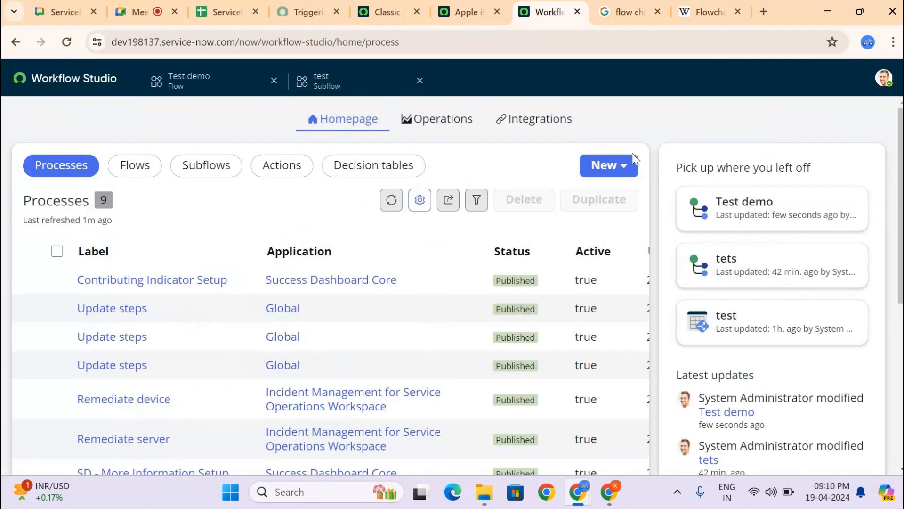
left_click(611, 175)
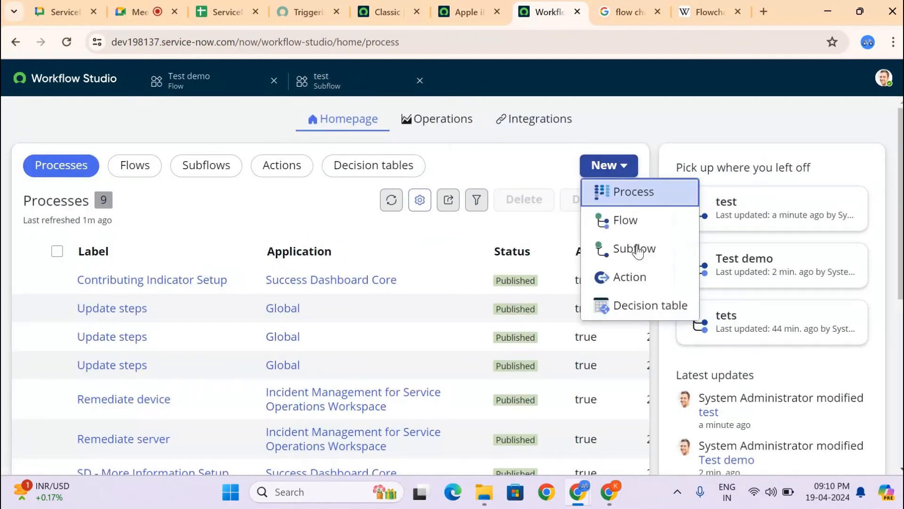
left_click(638, 274)
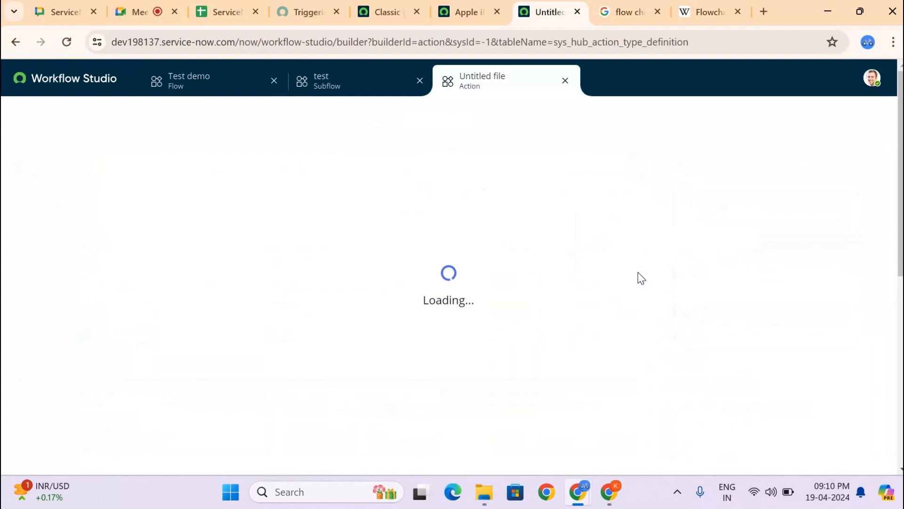
left_click(429, 196)
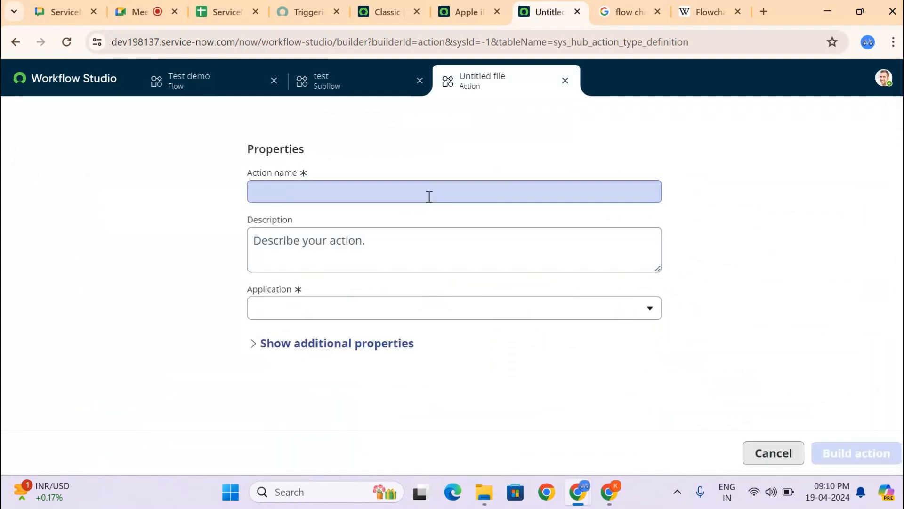
type("test action")
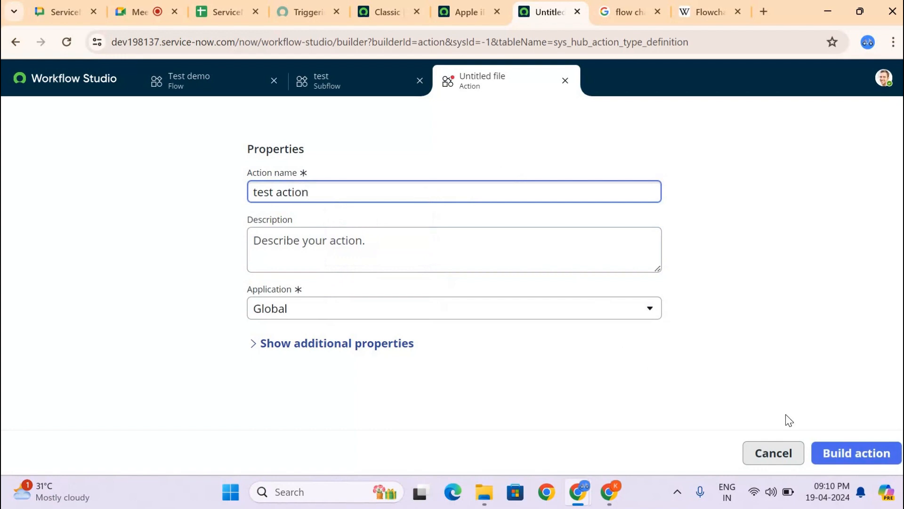
left_click(840, 452)
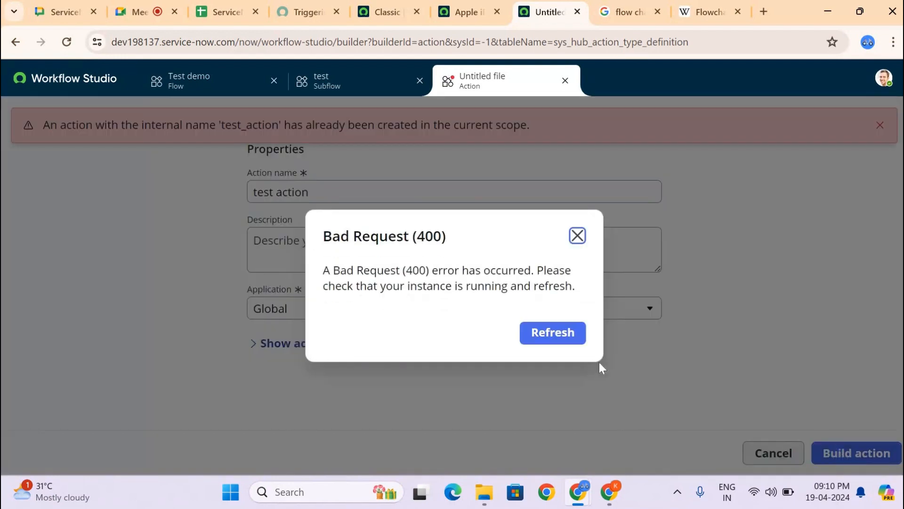
left_click(553, 341)
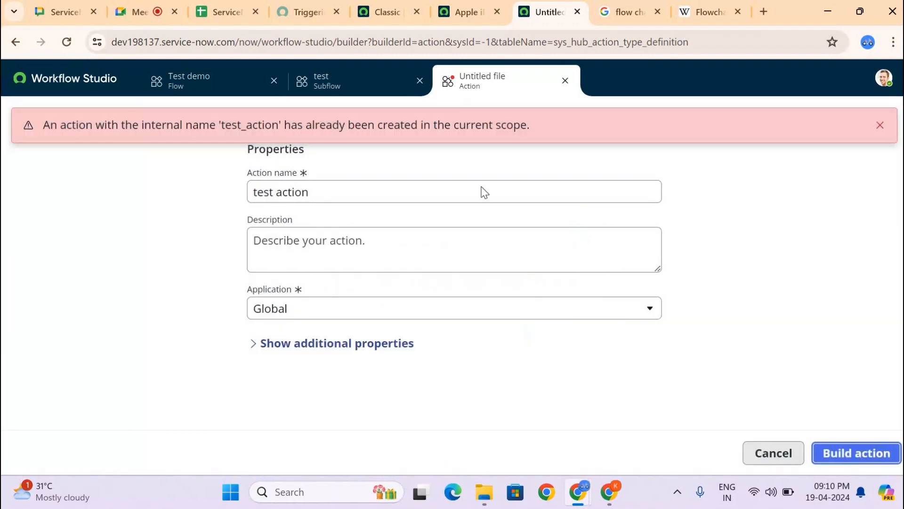
Step: Set the new action's name to "actions" and build it in the Global application
left_click(365, 185)
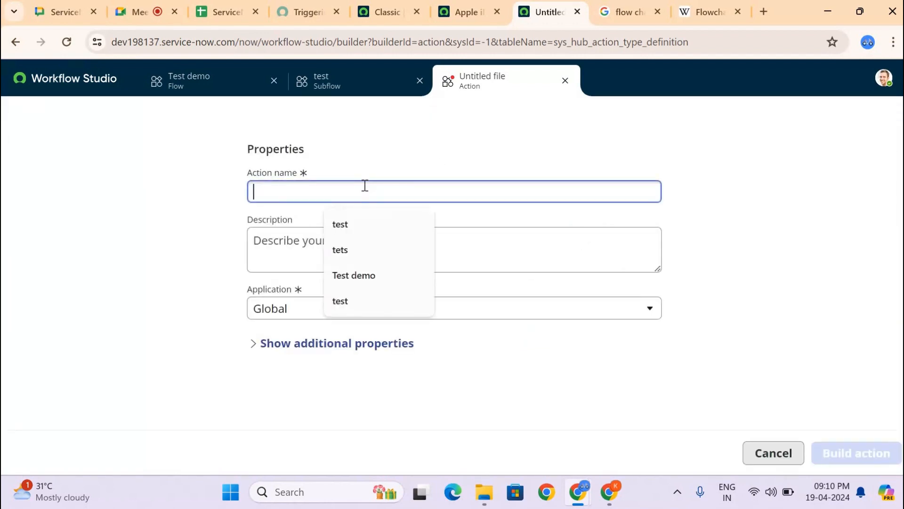
type("acti")
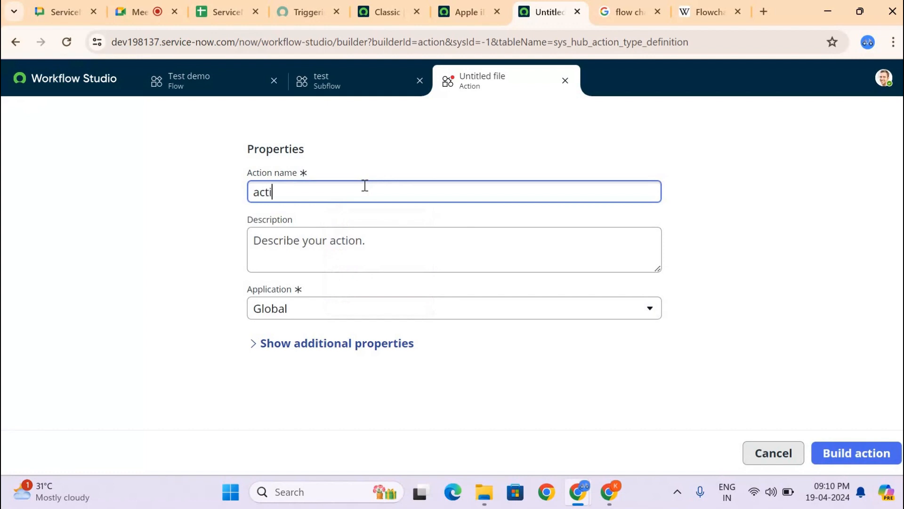
type("ons")
left_click(827, 460)
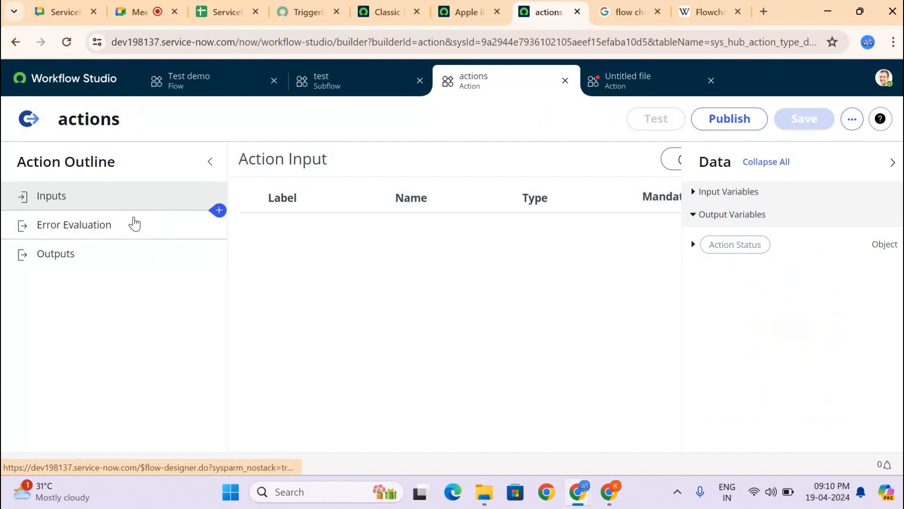
Step: Return to the Test demo flow and look through the installed and not installed spokes offered for actions, then dismiss the list
left_click(194, 86)
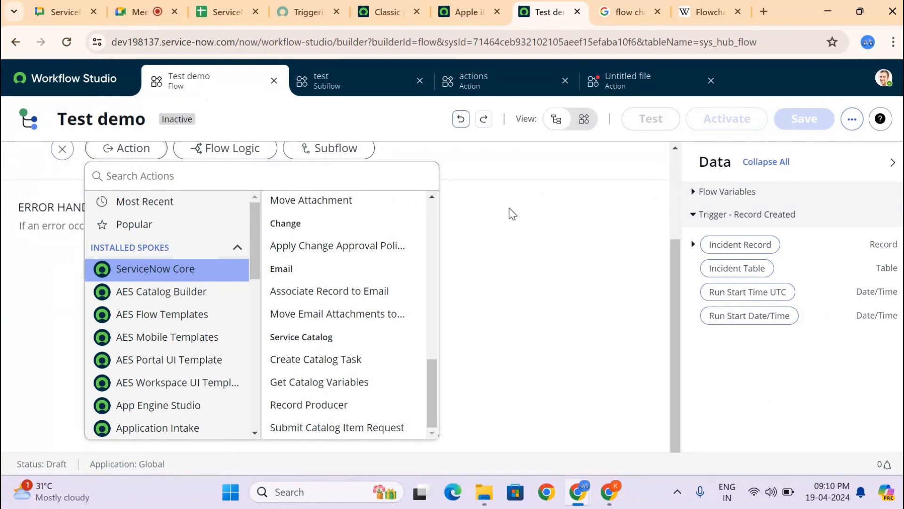
scroll(409, 253, "up", 1)
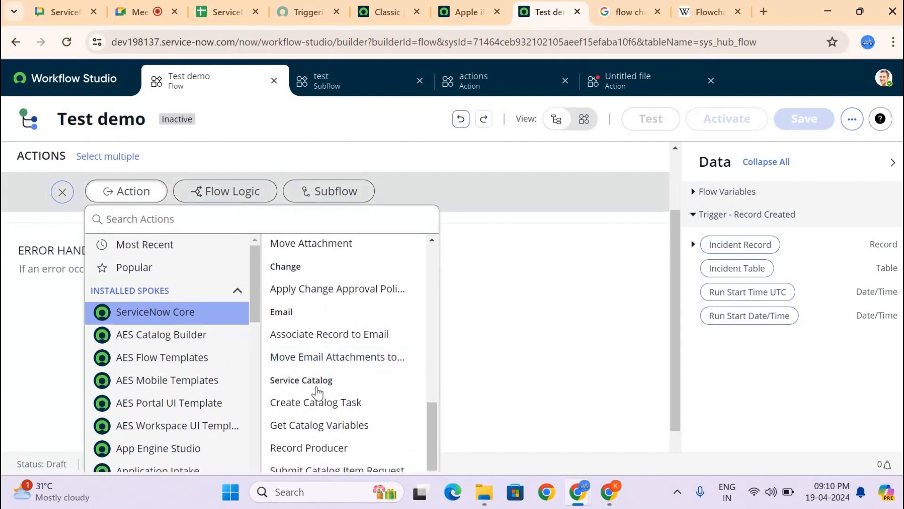
scroll(317, 392, "down", 1)
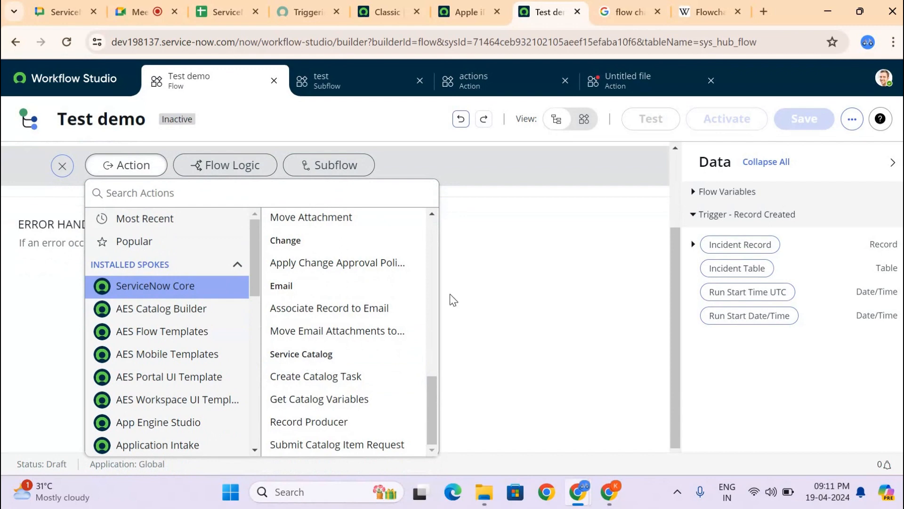
scroll(512, 263, "up", 3)
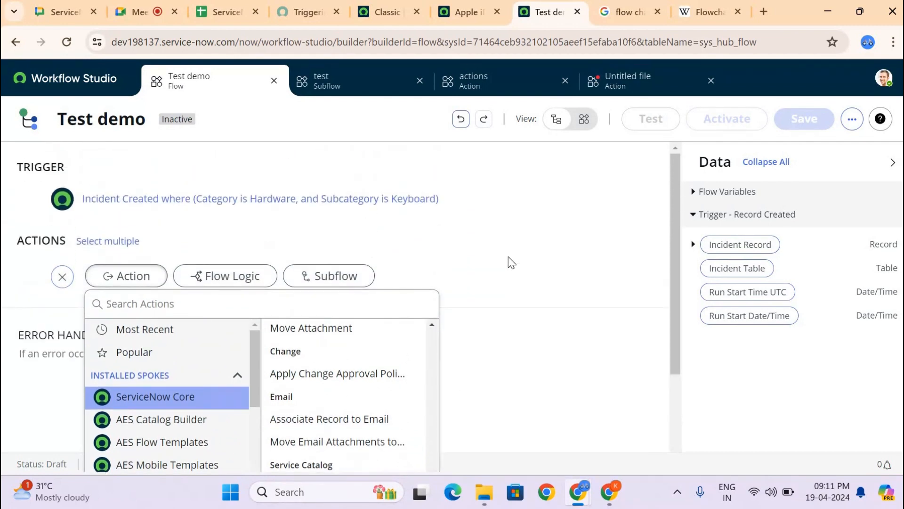
scroll(511, 262, "down", 3)
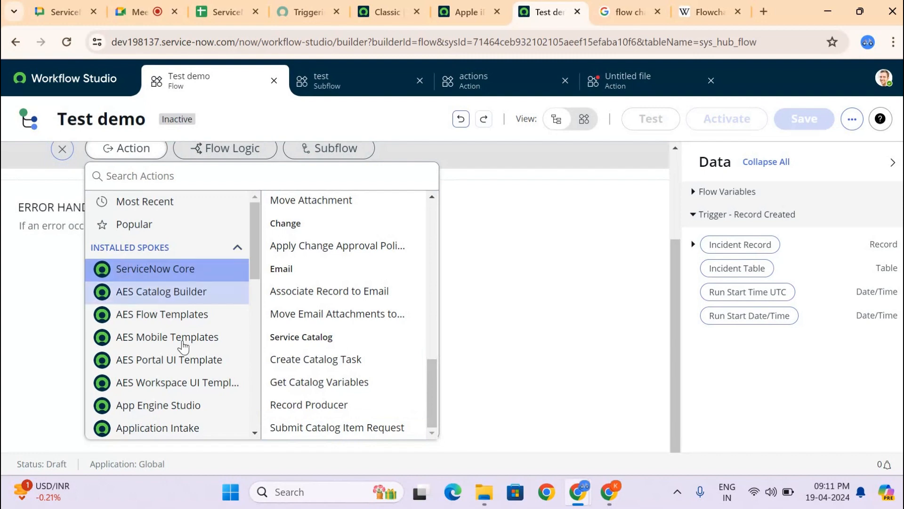
scroll(182, 347, "down", 1)
scroll(183, 347, "down", 5)
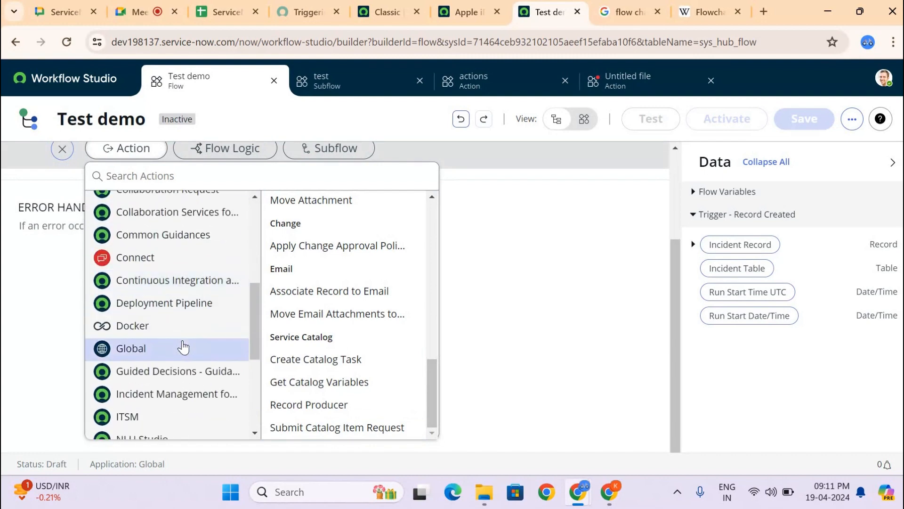
scroll(183, 346, "down", 3)
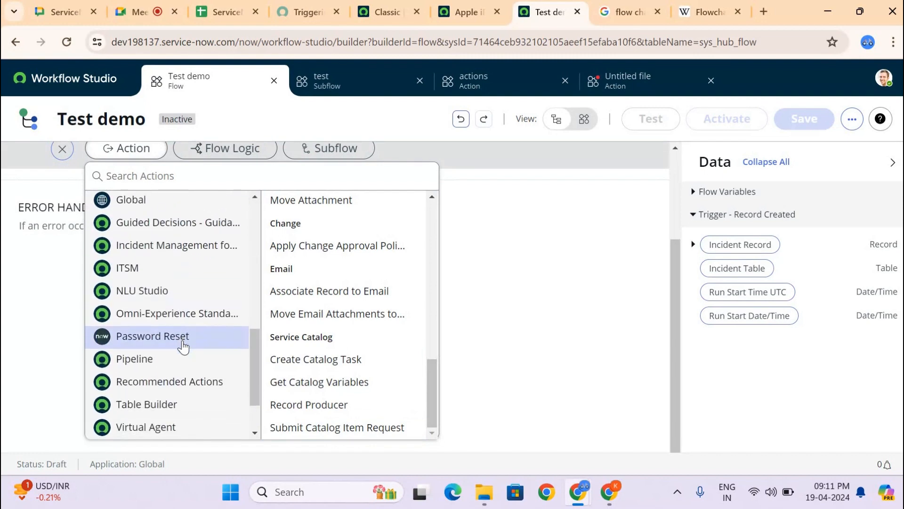
scroll(183, 347, "down", 2)
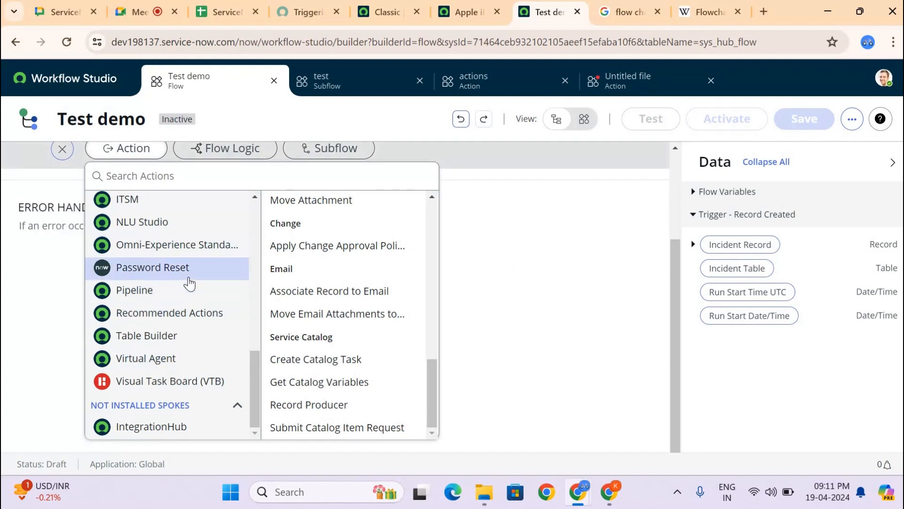
scroll(187, 285, "up", 7)
scroll(187, 285, "up", 4)
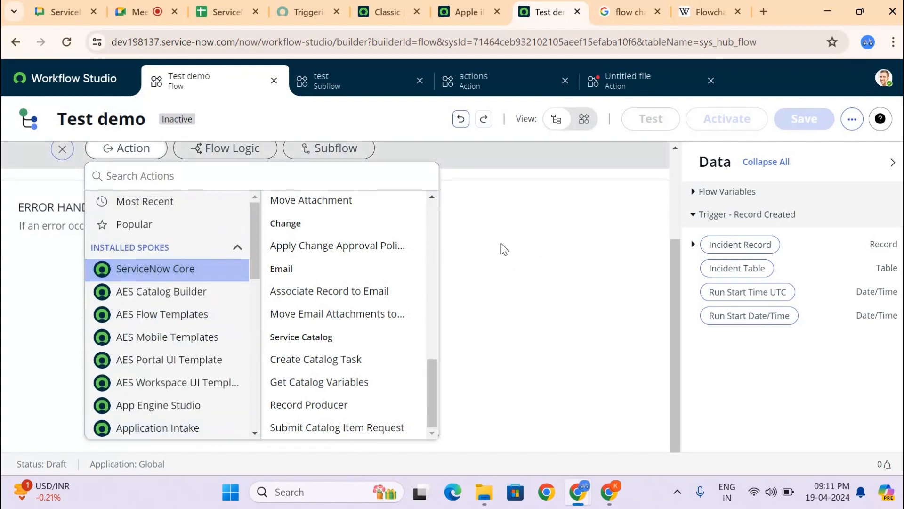
left_click(521, 268)
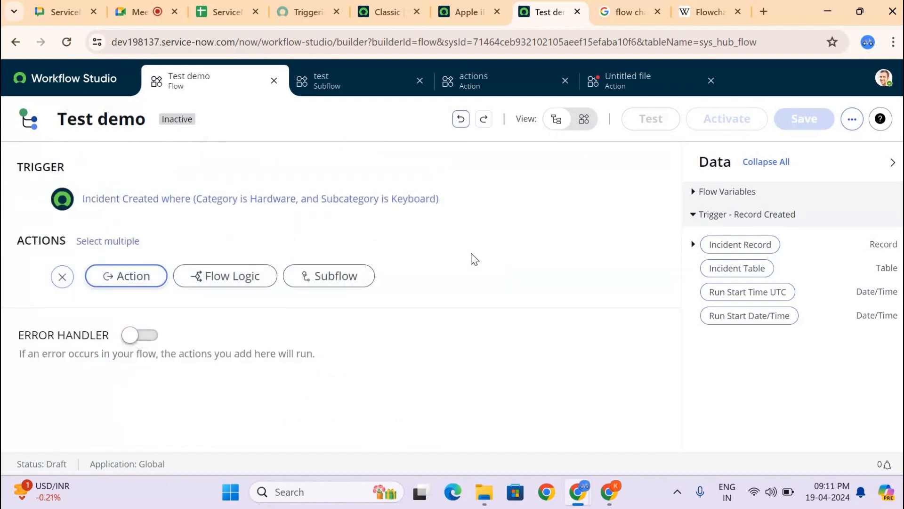
Step: Add an If flow logic as the first step under the Test demo flow's actions
left_click(229, 276)
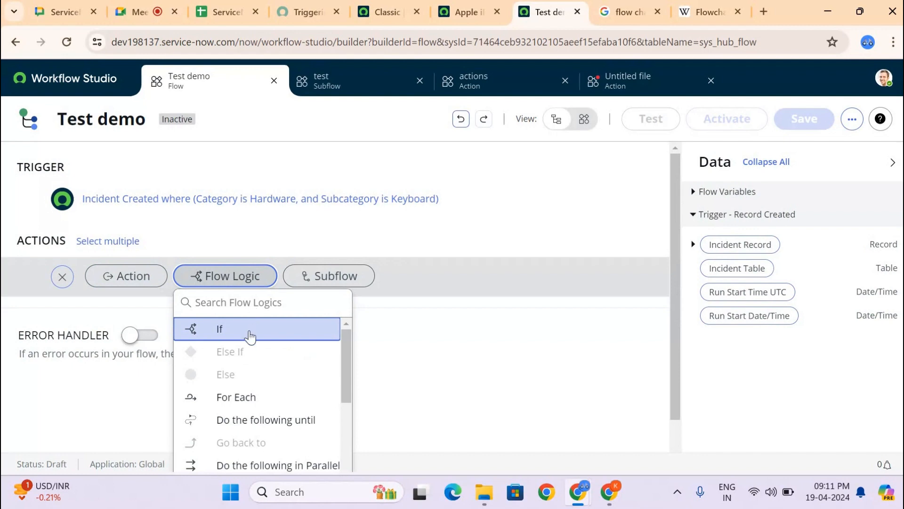
scroll(236, 342, "down", 1)
scroll(236, 338, "up", 1)
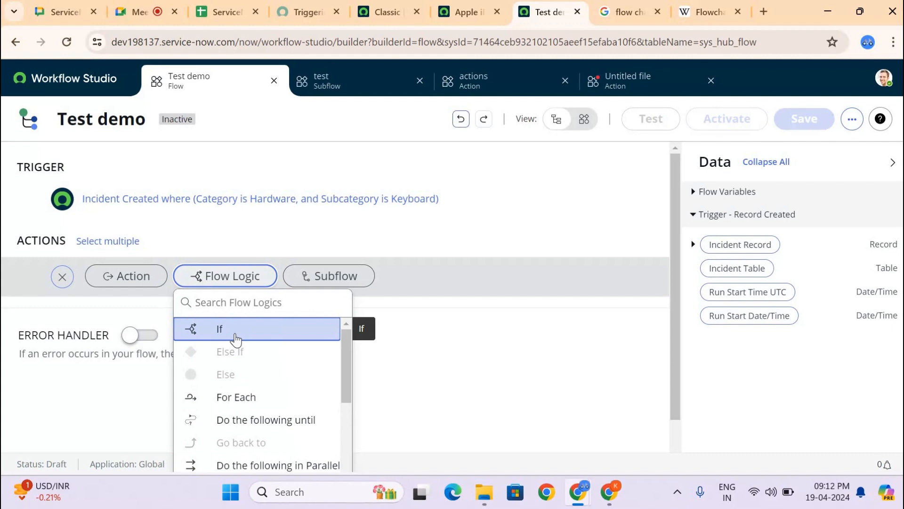
left_click(236, 338)
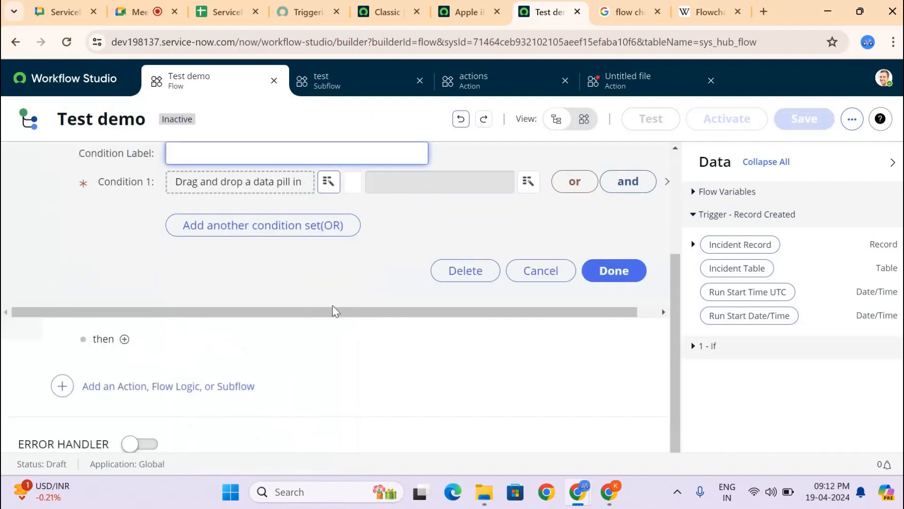
Step: Label the If step's condition "Shortdescription contains test"
scroll(334, 311, "up", 3)
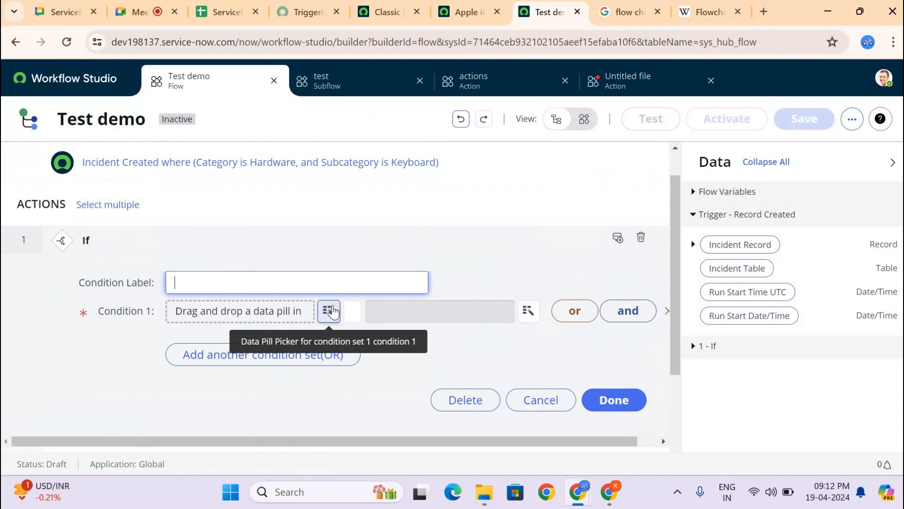
key("BackSpace")
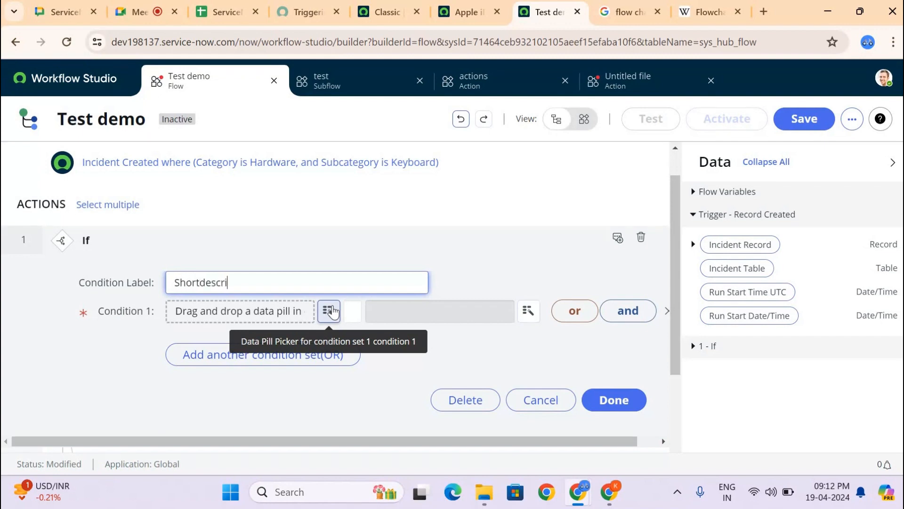
type("contains")
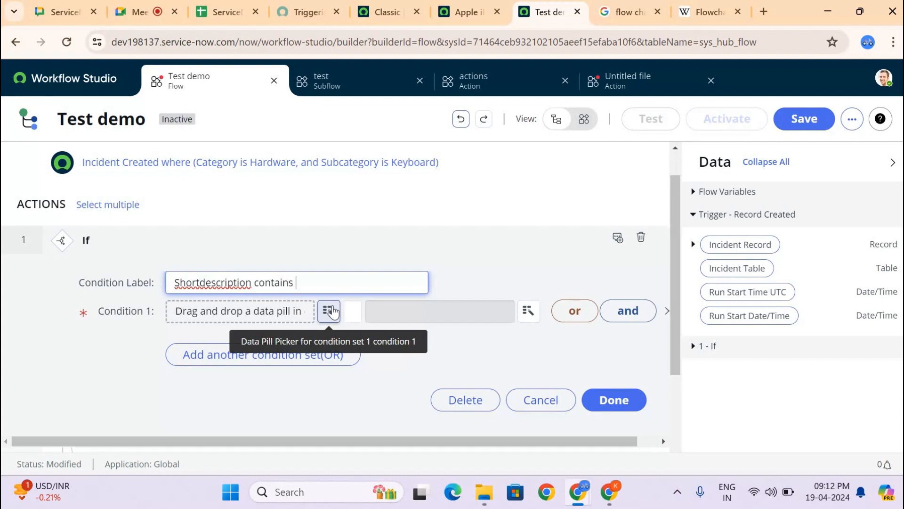
type(" test")
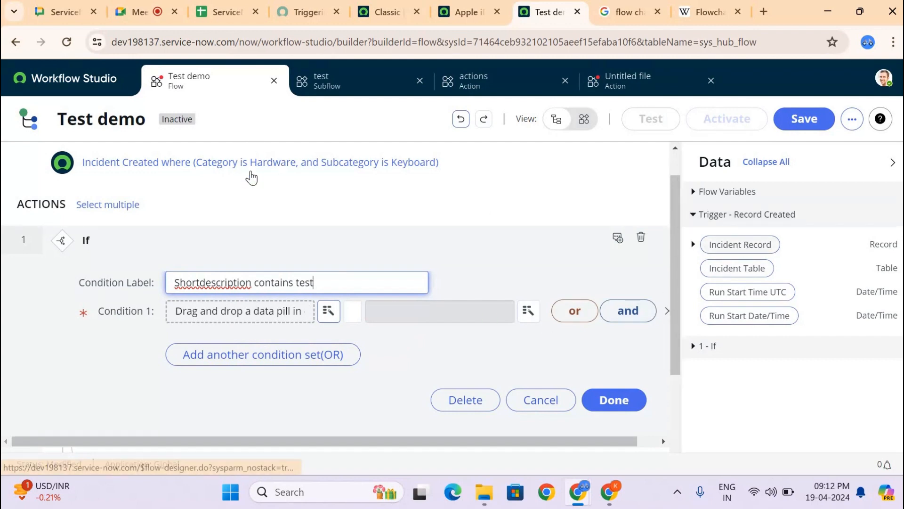
scroll(244, 176, "up", 2)
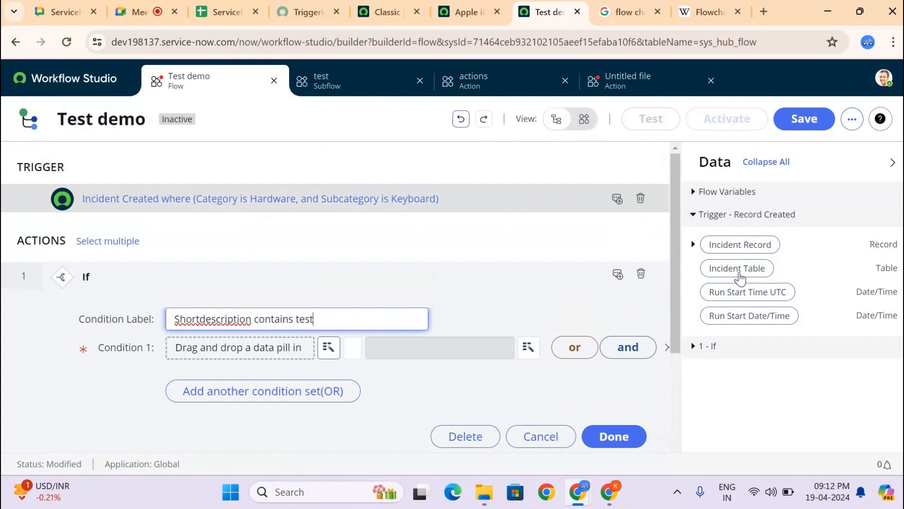
left_click_drag(733, 249, 248, 348)
left_click(354, 351)
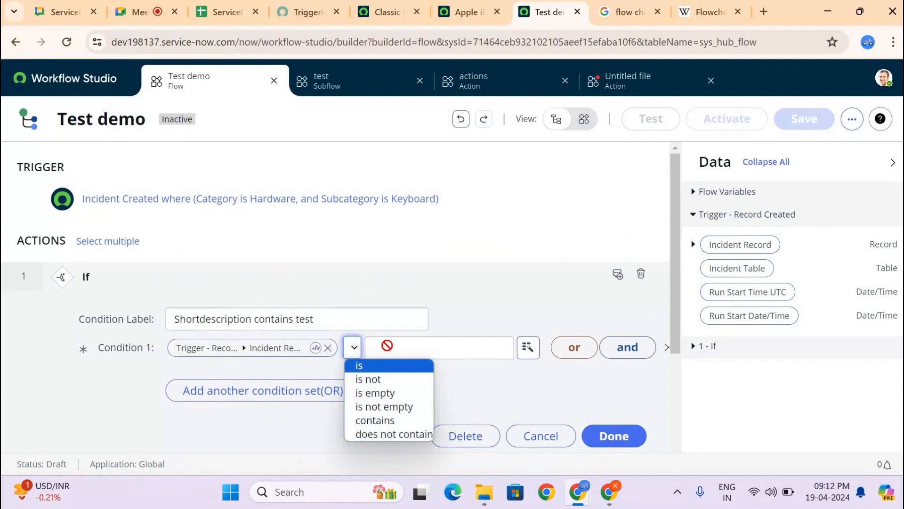
left_click(327, 348)
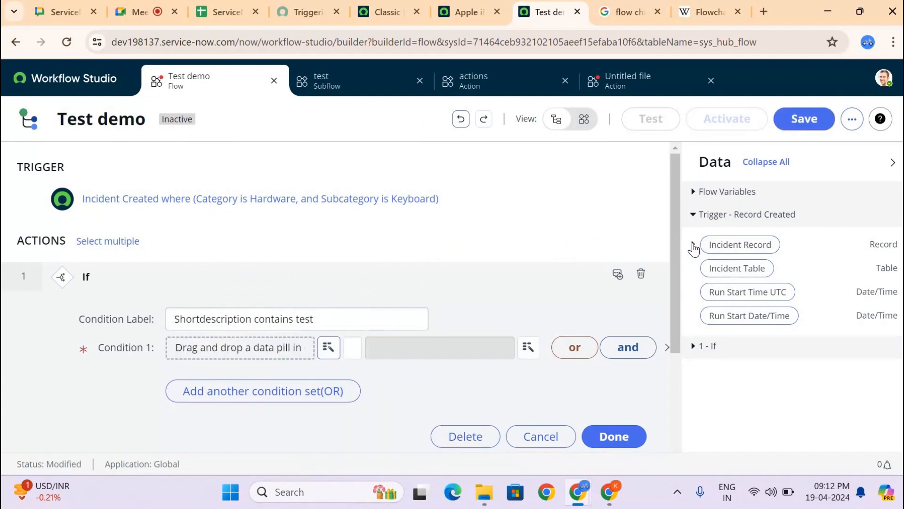
Step: Use the Short description data pill from the trigger's Incident Record as the left operand of the If step's Condition 1
left_click(692, 245)
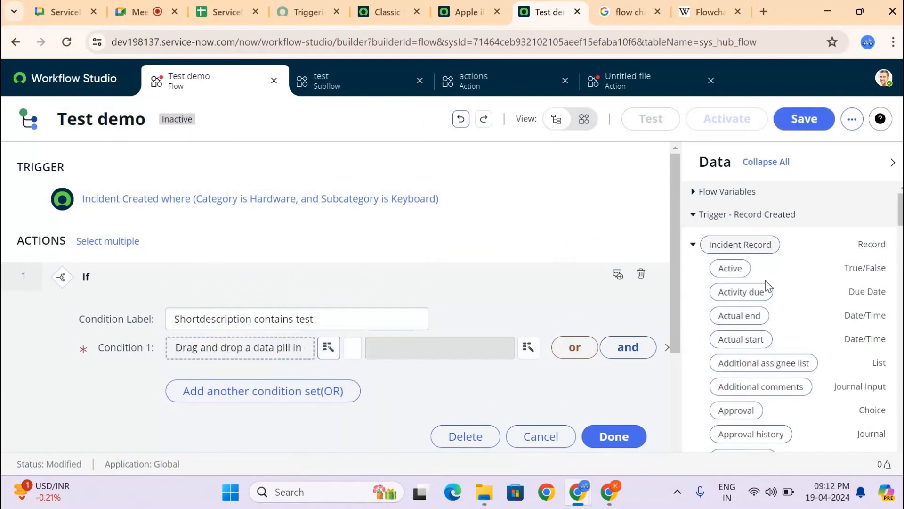
scroll(773, 322, "down", 8)
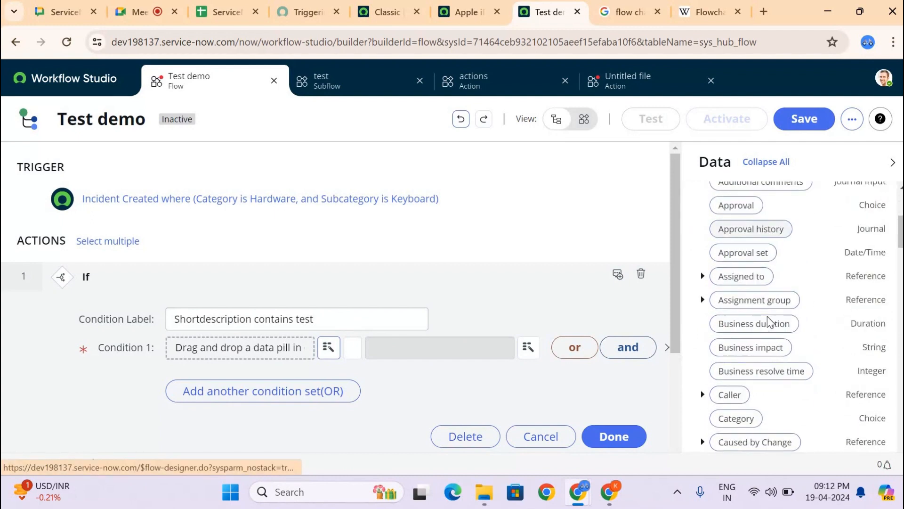
scroll(768, 316, "down", 15)
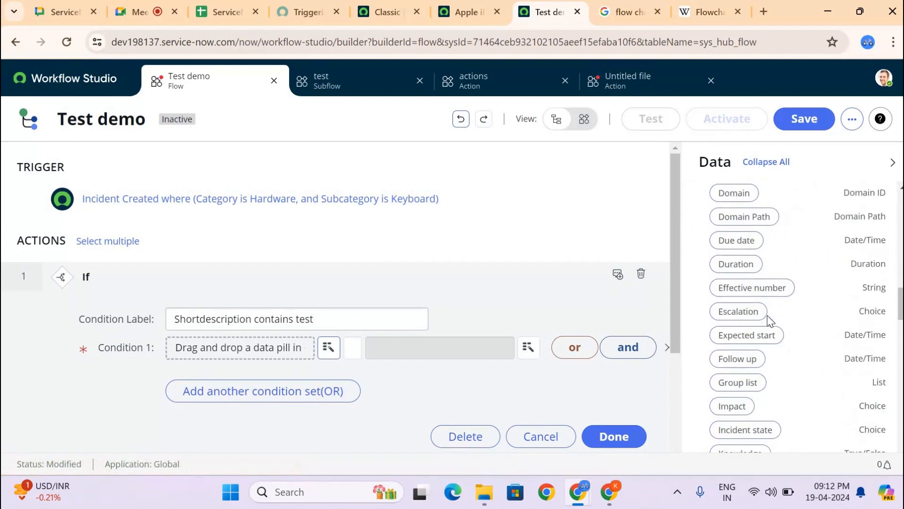
scroll(769, 320, "down", 15)
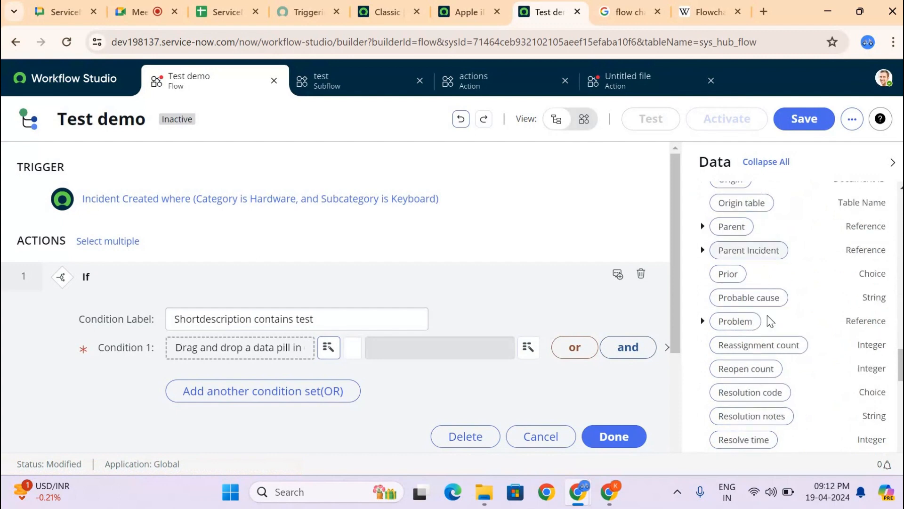
scroll(773, 316, "down", 2)
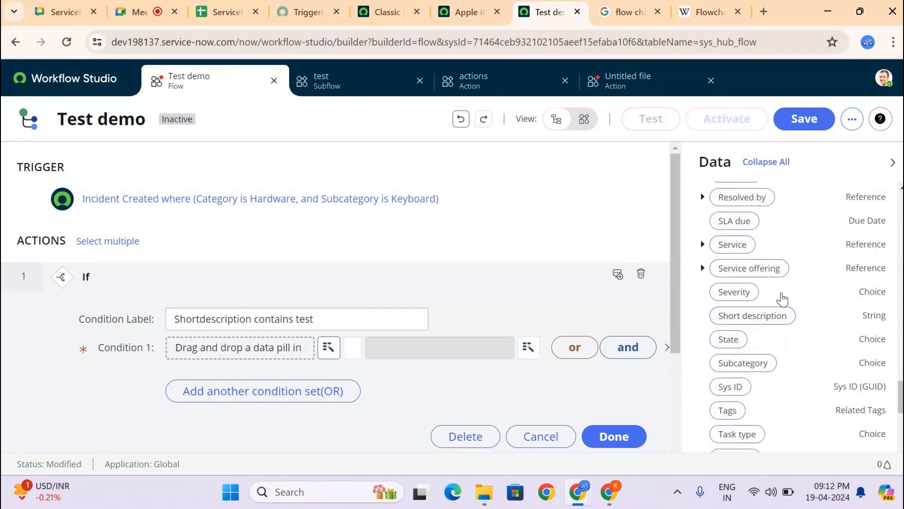
scroll(780, 297, "up", 5)
scroll(773, 311, "down", 5)
left_click_drag(763, 321, 275, 348)
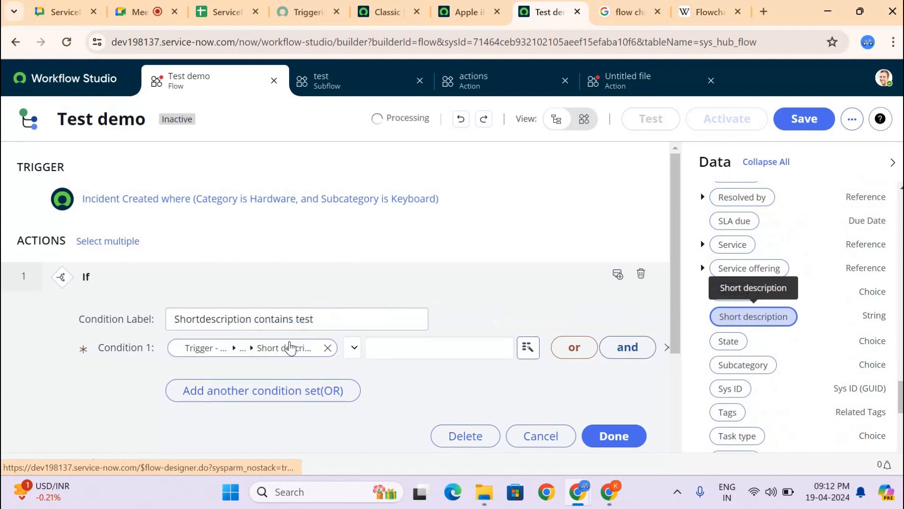
Step: Complete Condition 1 with the operator contains and the value test, and finish the If step
left_click(354, 347)
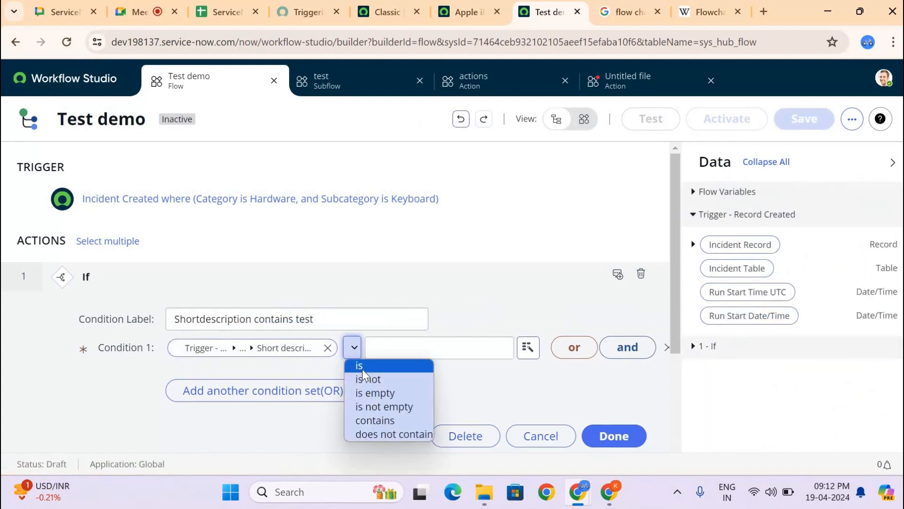
left_click(380, 415)
left_click(430, 342)
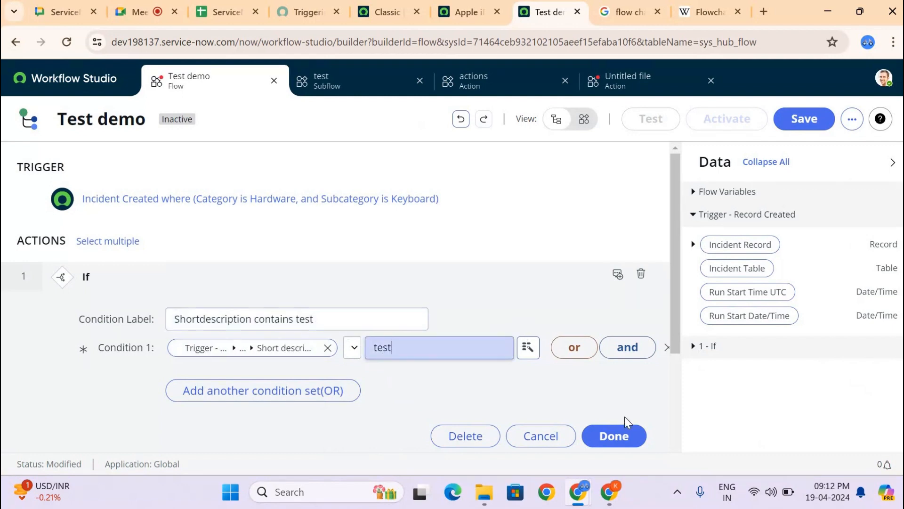
left_click(615, 444)
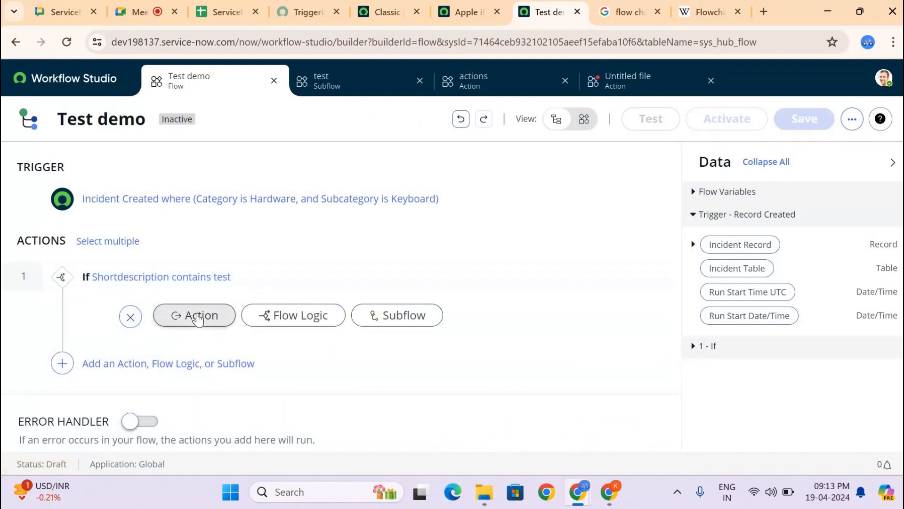
Step: Add the ServiceNow Core action Create or Update Record inside the If step's then branch
left_click(198, 318)
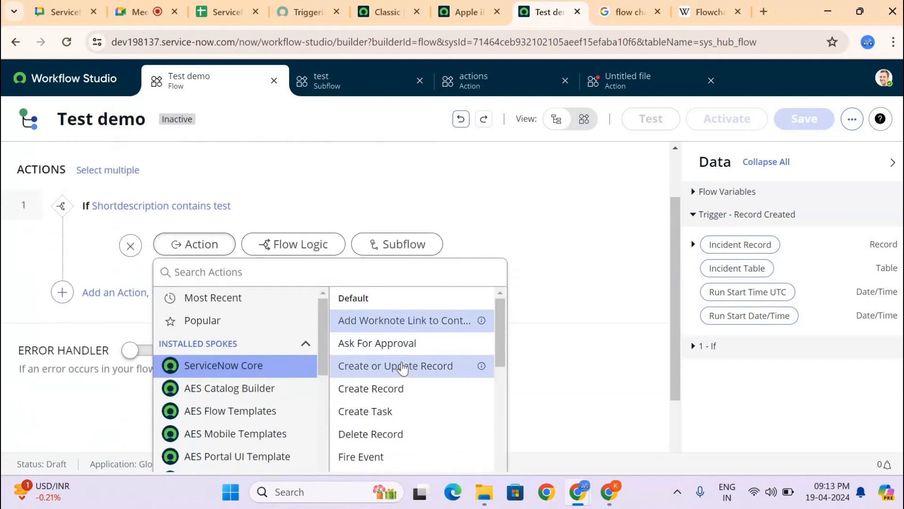
scroll(401, 367, "down", 3)
scroll(393, 339, "up", 3)
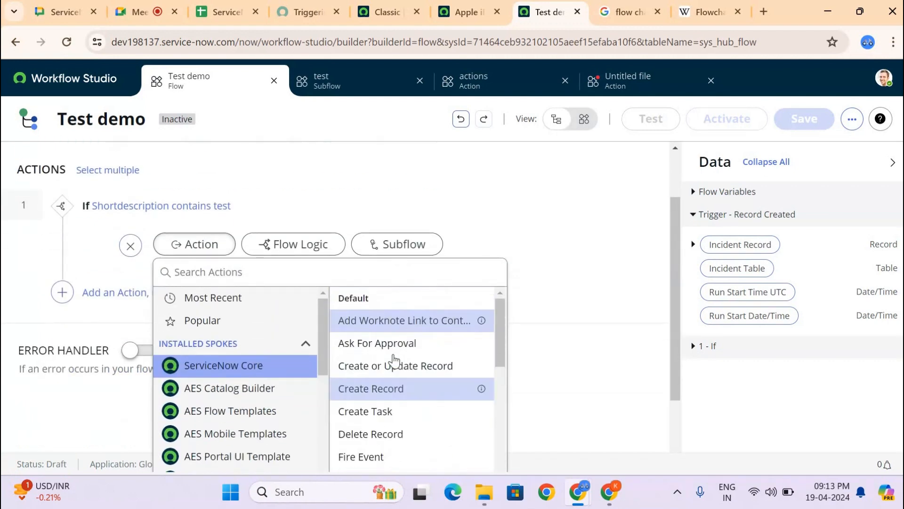
left_click(393, 361)
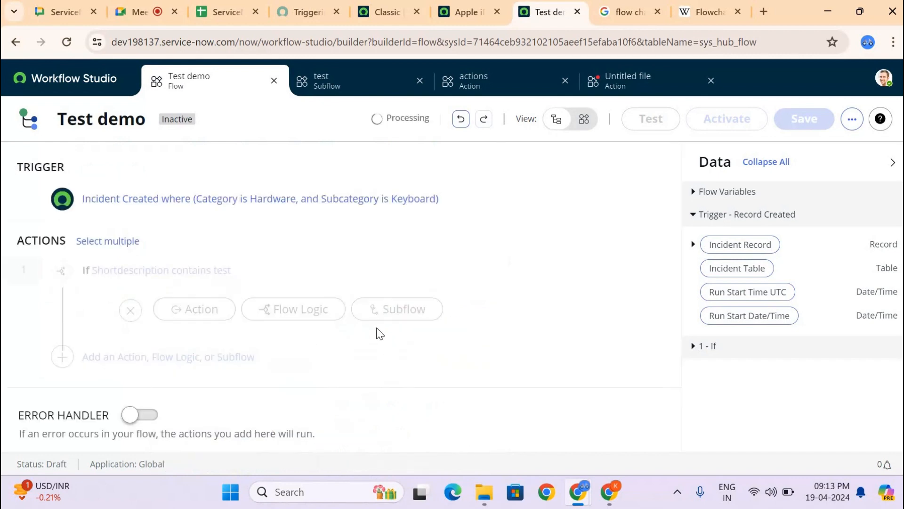
left_click(347, 363)
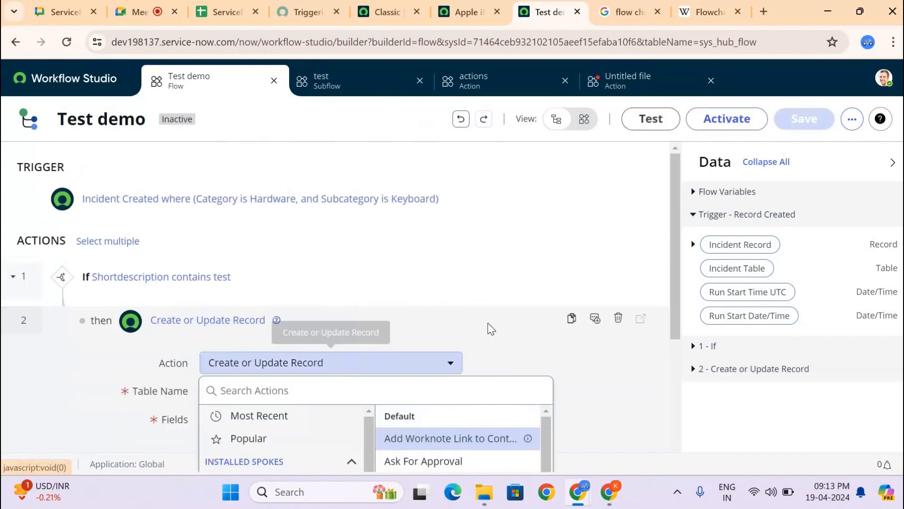
scroll(541, 287, "down", 2)
scroll(580, 264, "down", 1)
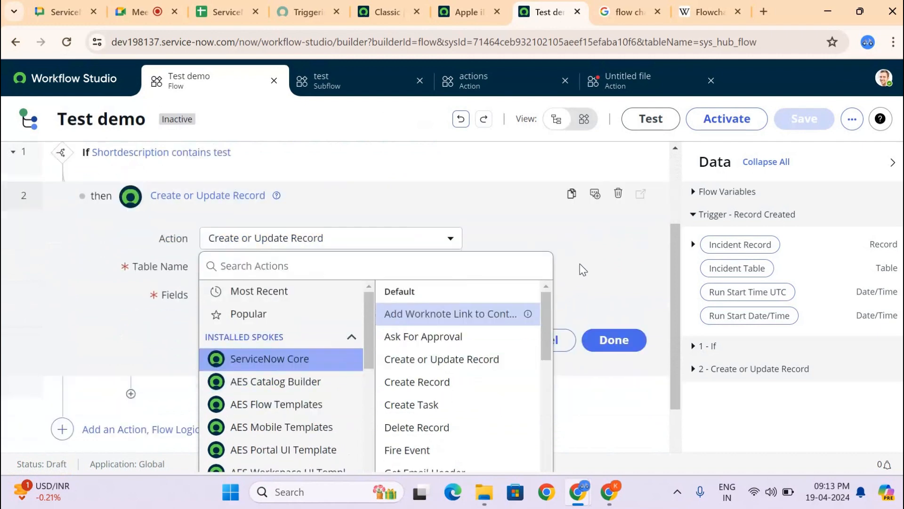
left_click(580, 264)
Step: Set the Create or Update Record action's table to Incident [incident]
left_click(288, 243)
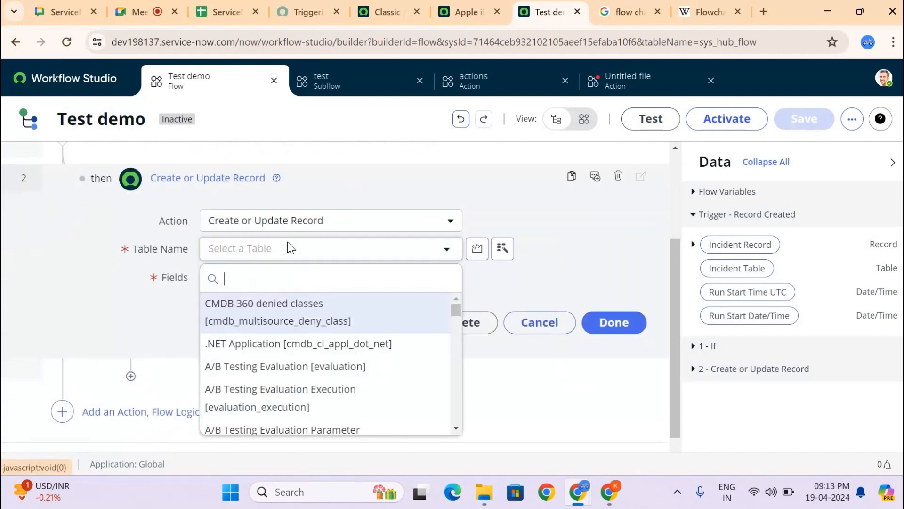
type("incide")
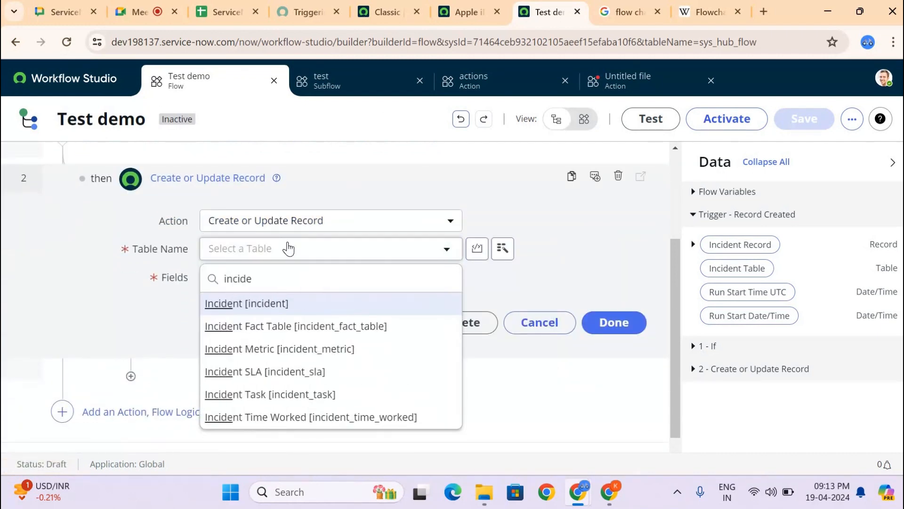
key("Return")
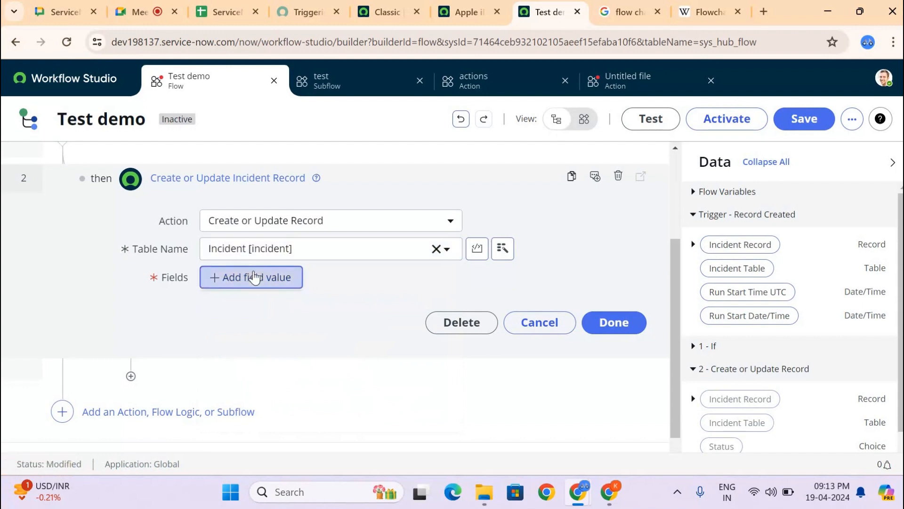
Step: Add an Assigned to field value to the incident action and set it to the first user in the list
left_click(255, 278)
left_click(255, 275)
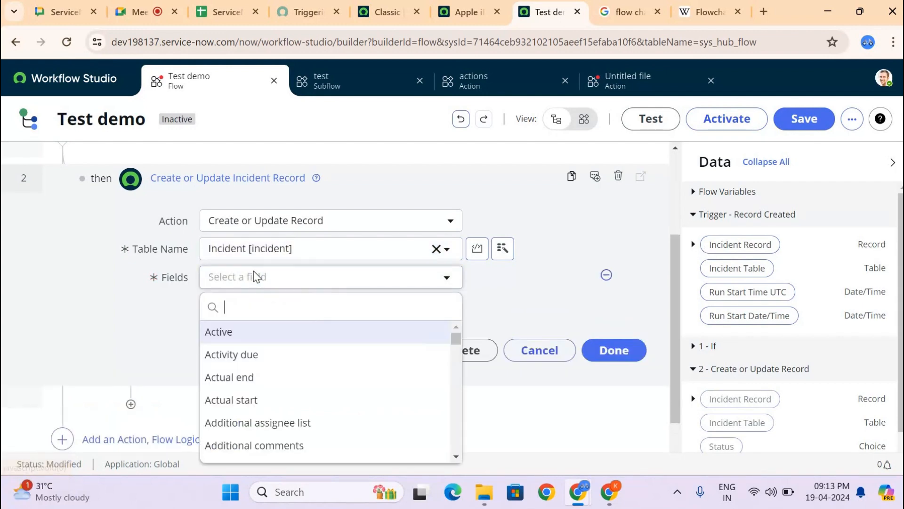
type("ass")
key("Down")
key("Down")
key("Up")
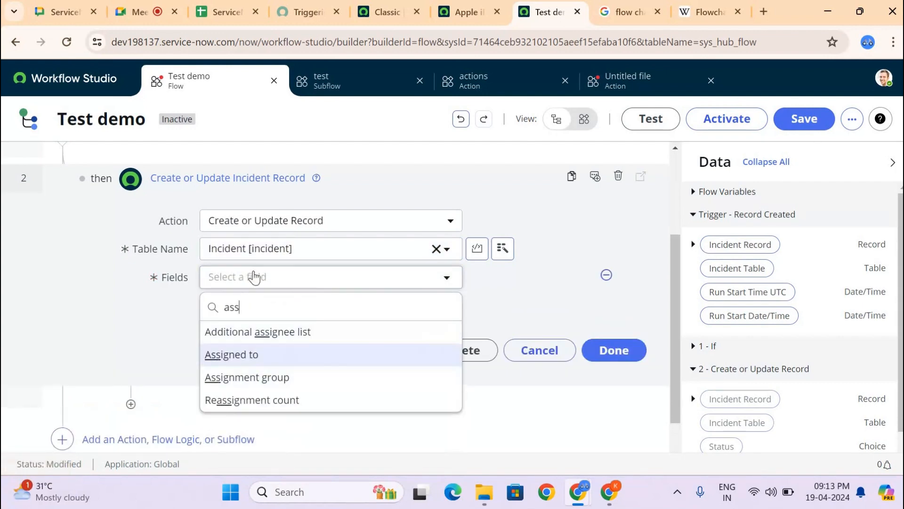
key("Return")
left_click(437, 286)
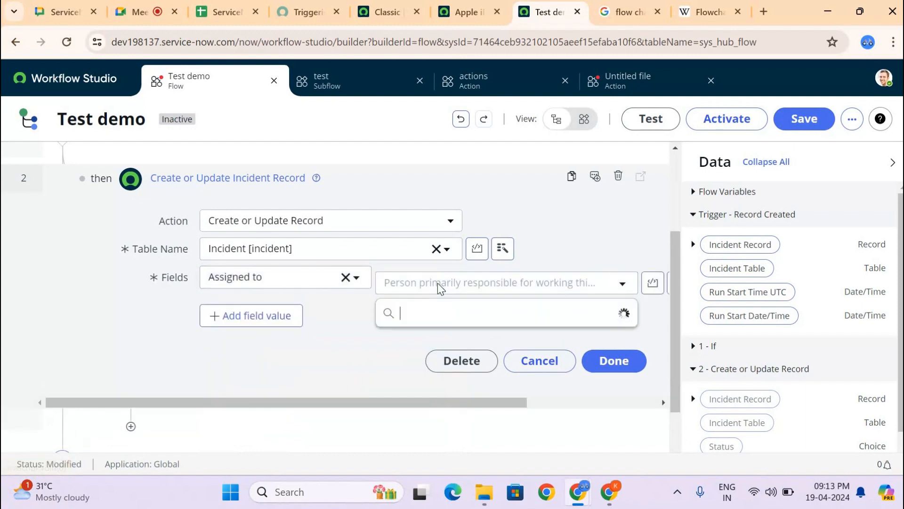
left_click(405, 344)
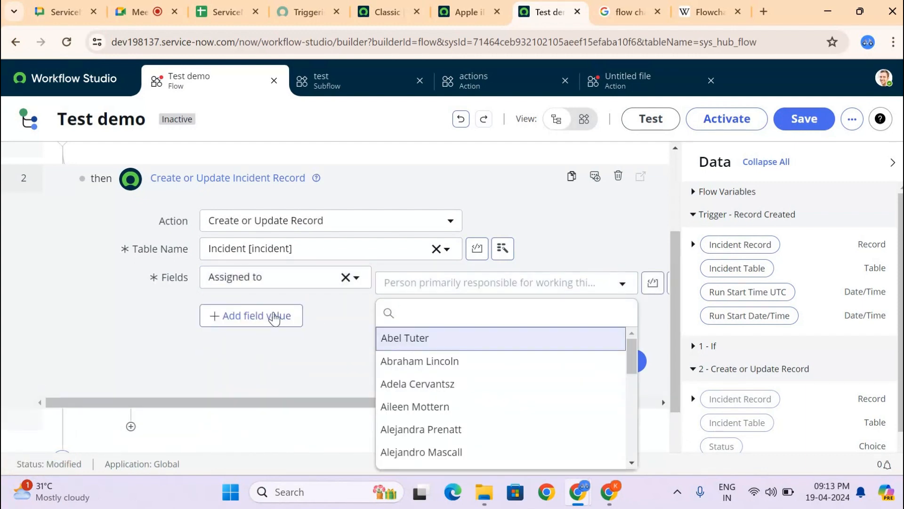
Step: Add a State field value to the incident action and set it to In Progress
left_click(302, 322)
left_click(305, 324)
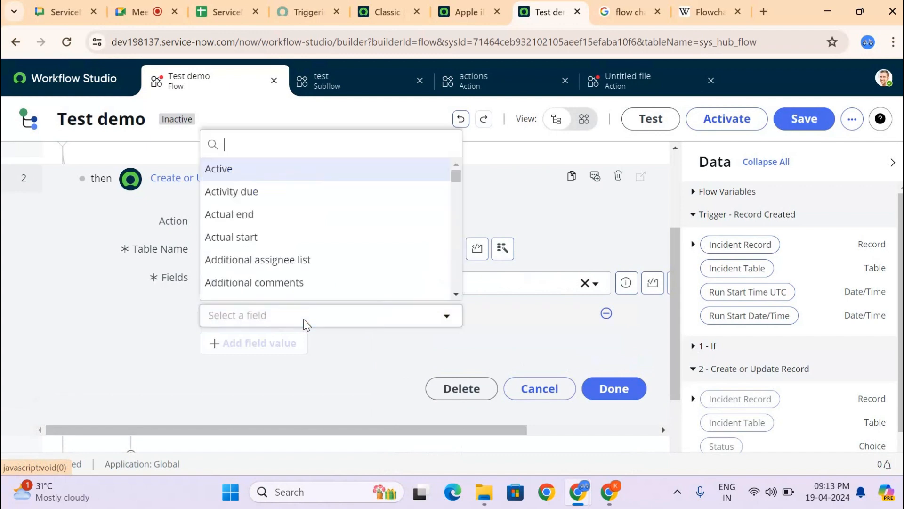
type("stat")
key("Down")
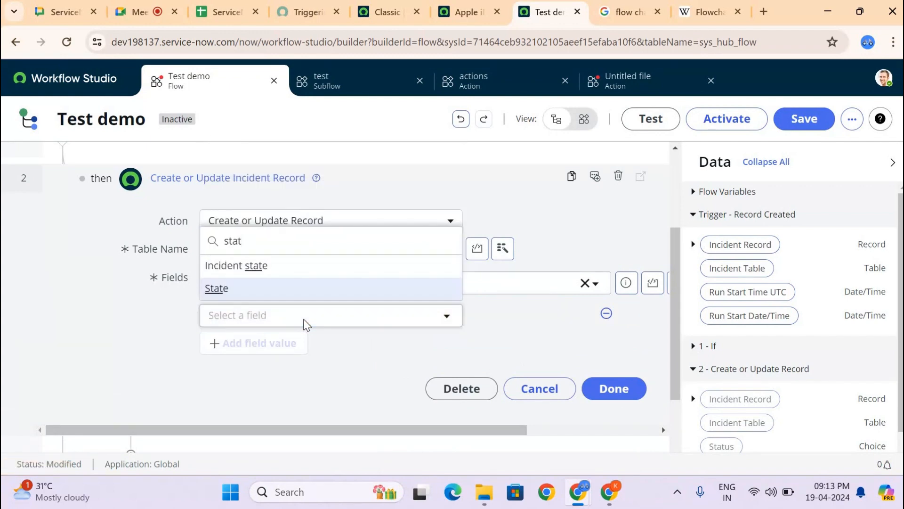
key("Return")
left_click(400, 321)
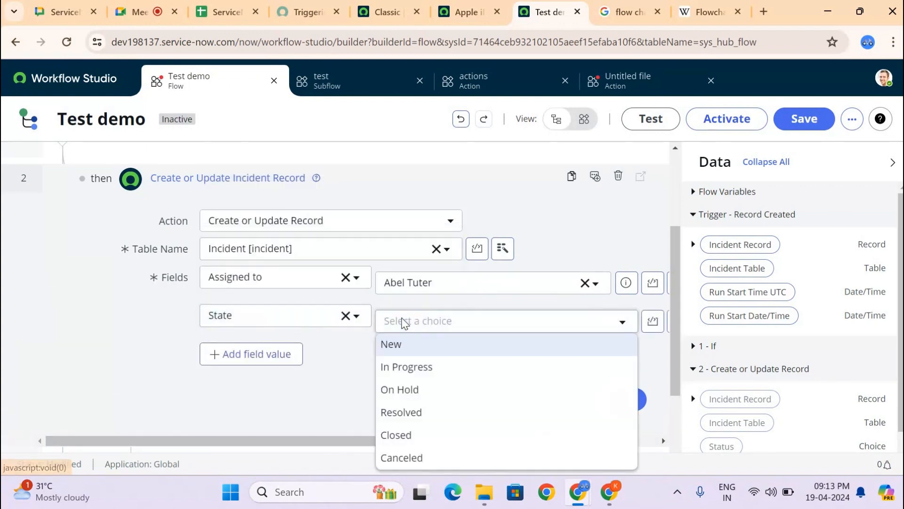
key("Down")
key("Return")
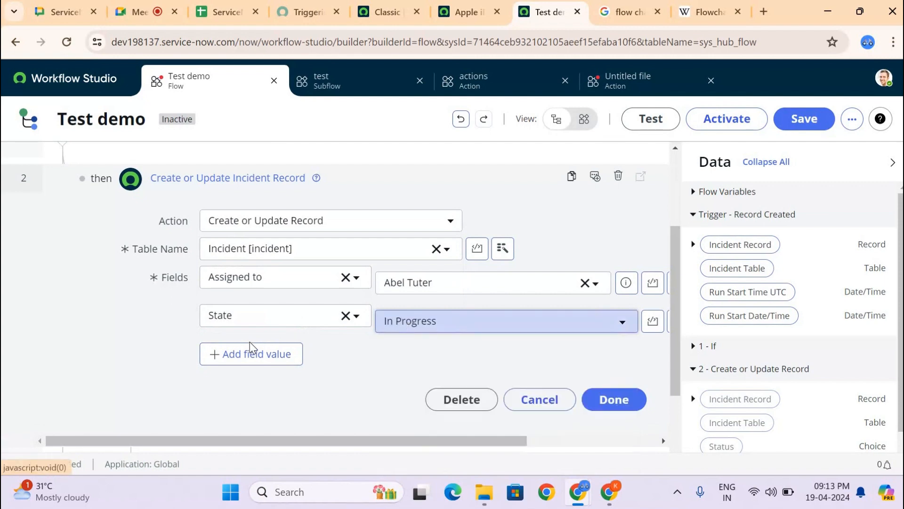
Step: Add a Configuration item field value to the incident action, set it to *ASSET-IBM, and finish editing the action
left_click(242, 359)
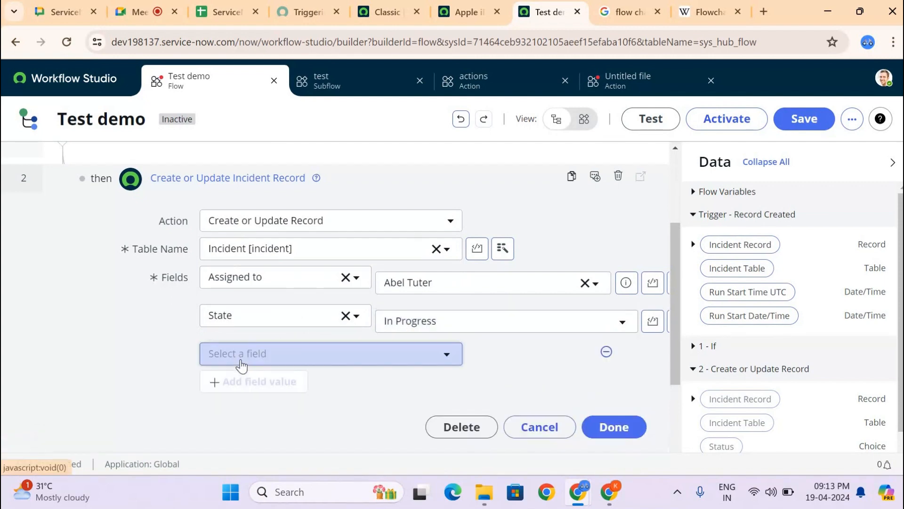
left_click(241, 360)
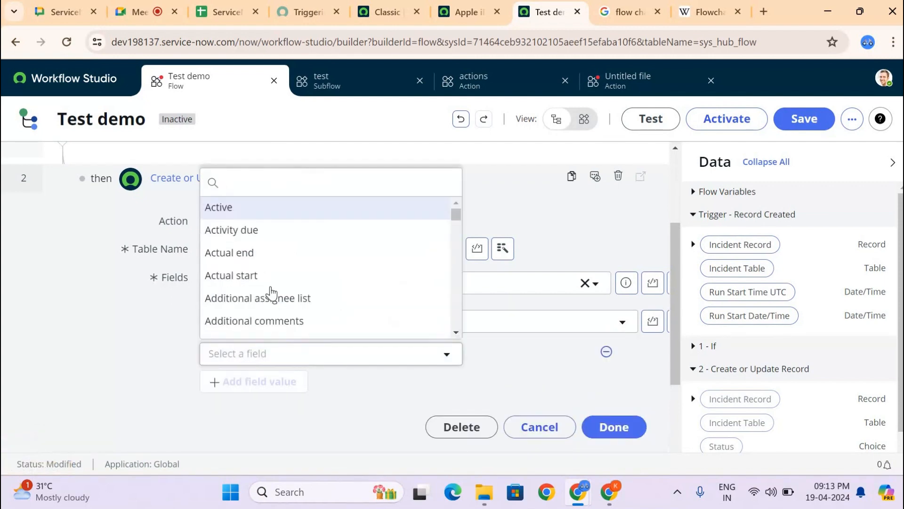
scroll(272, 292, "down", 4)
scroll(272, 292, "down", 3)
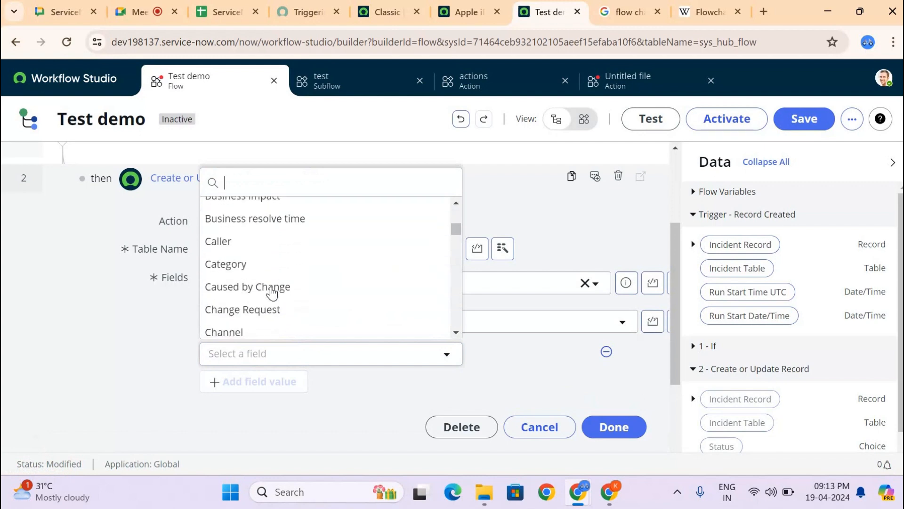
scroll(272, 292, "down", 3)
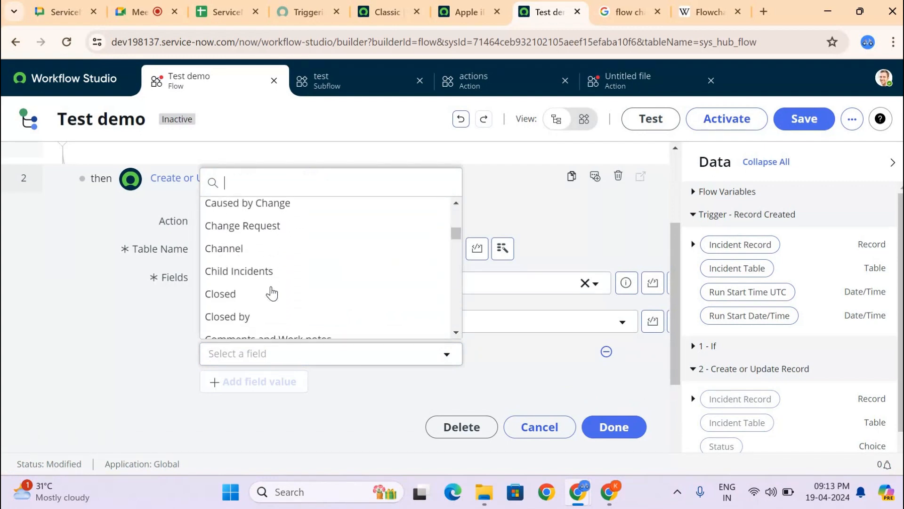
scroll(272, 293, "down", 6)
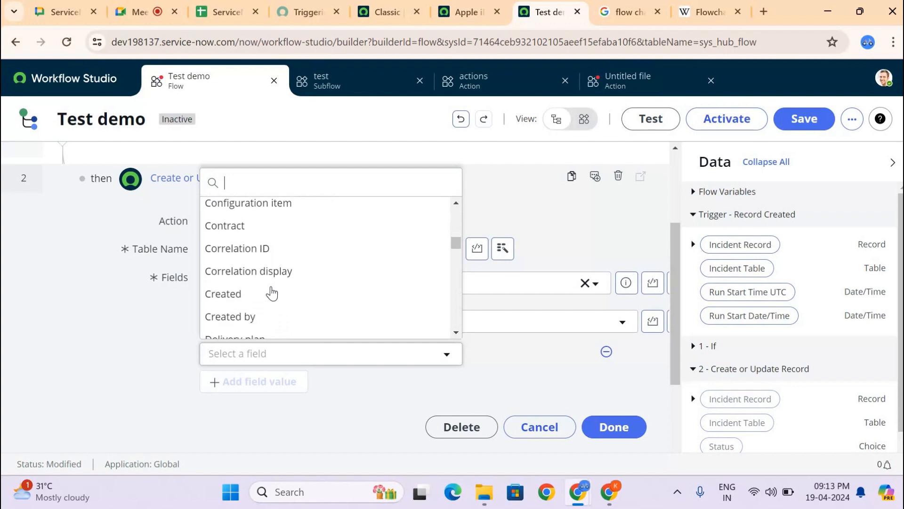
scroll(271, 293, "up", 3)
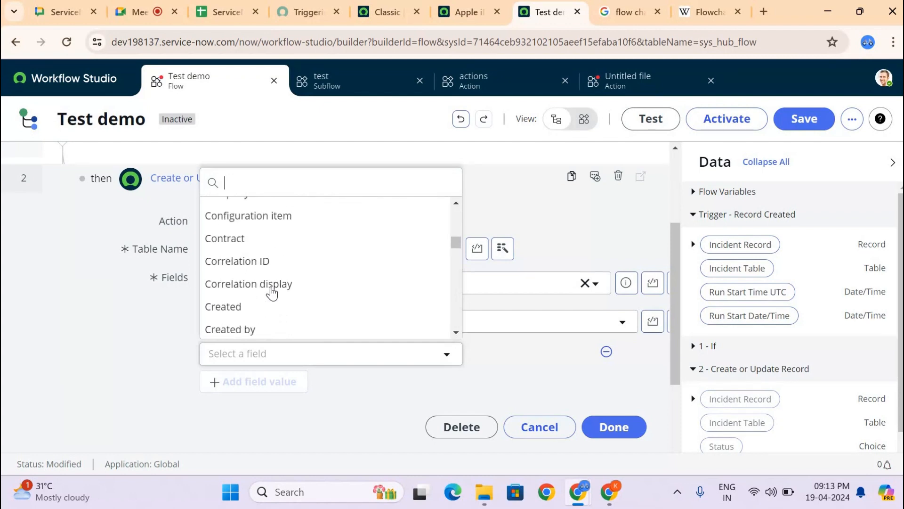
type("confi")
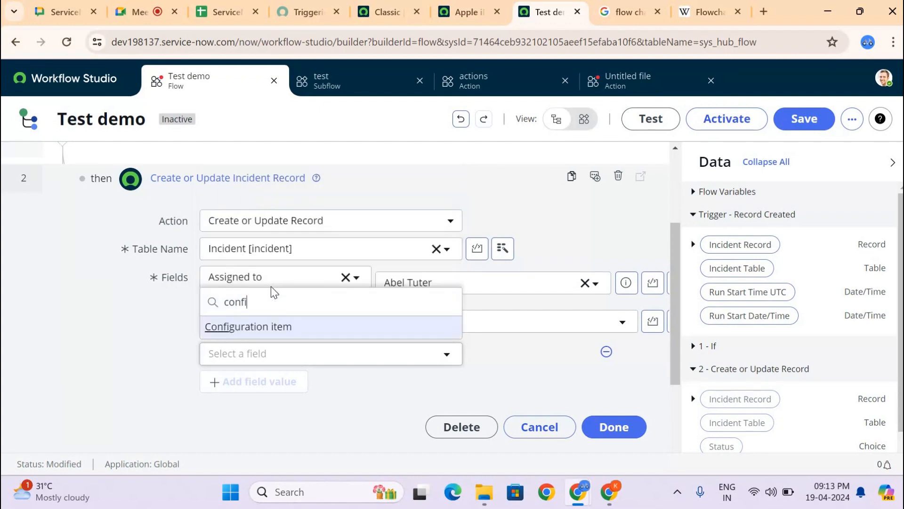
left_click(363, 326)
left_click(438, 363)
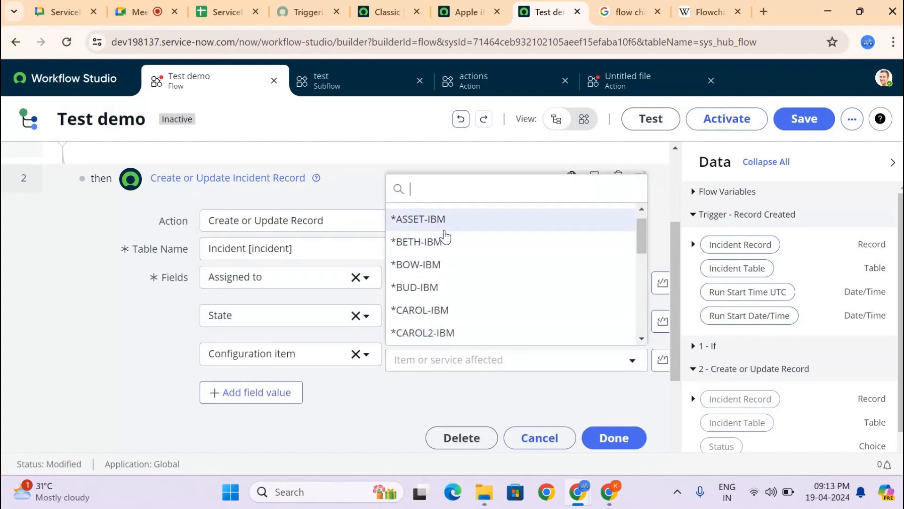
left_click(445, 237)
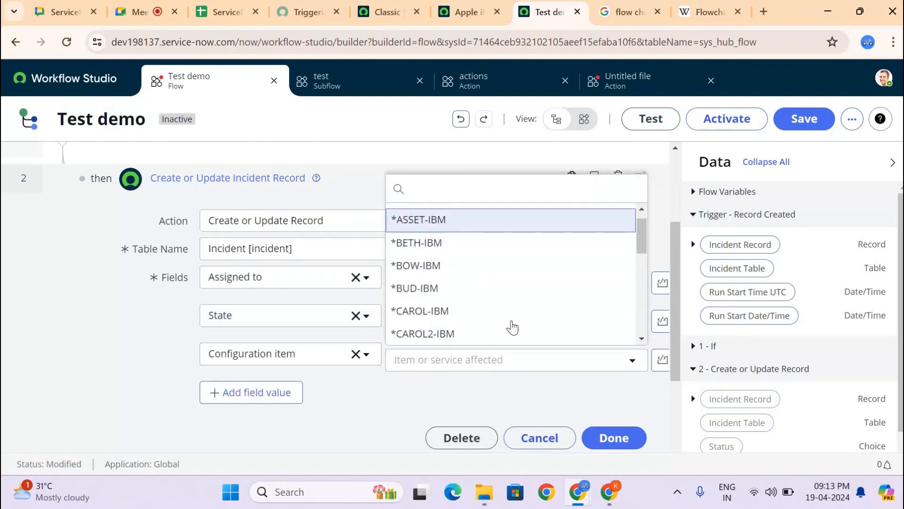
left_click(608, 437)
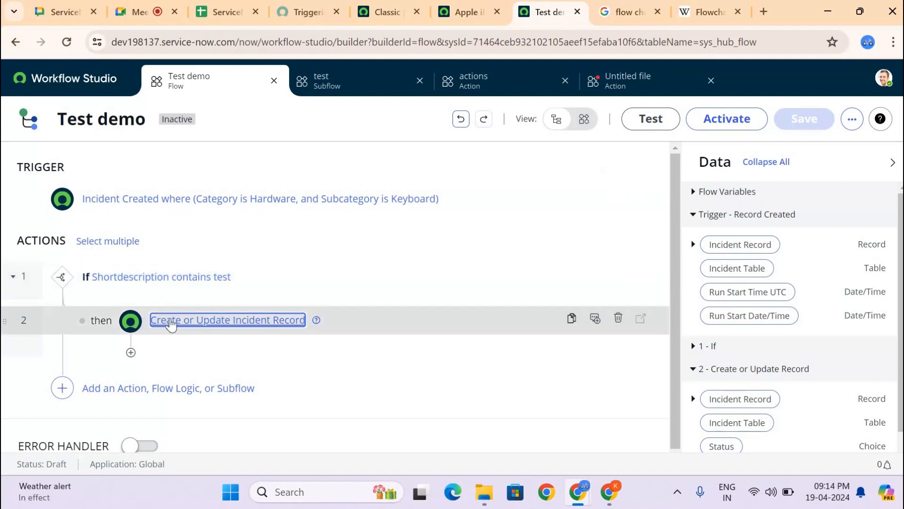
Step: Review the field values configured in the Create or Update Incident Record action
left_click(215, 324)
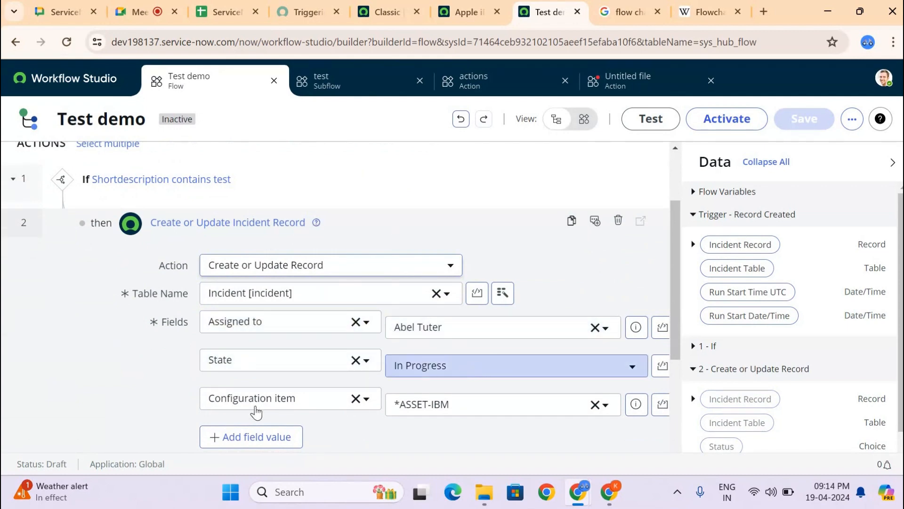
scroll(338, 279, "right", 1)
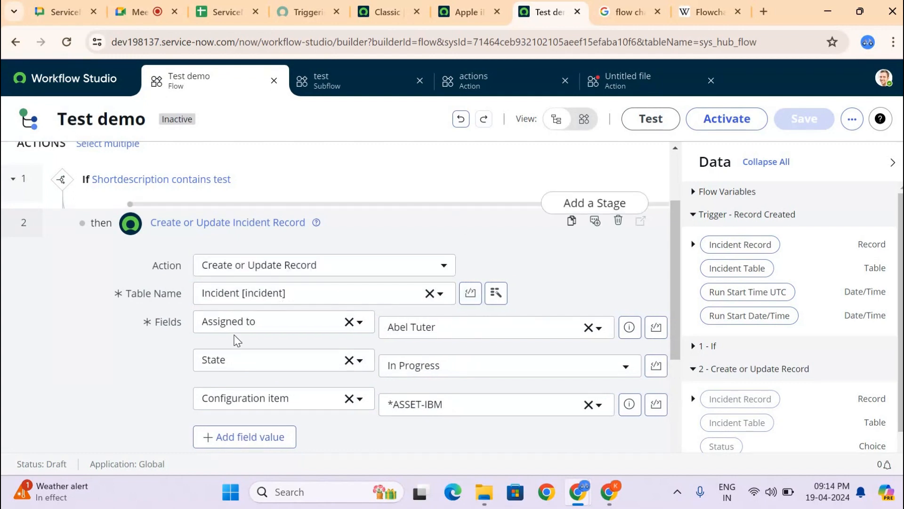
scroll(237, 339, "down", 3)
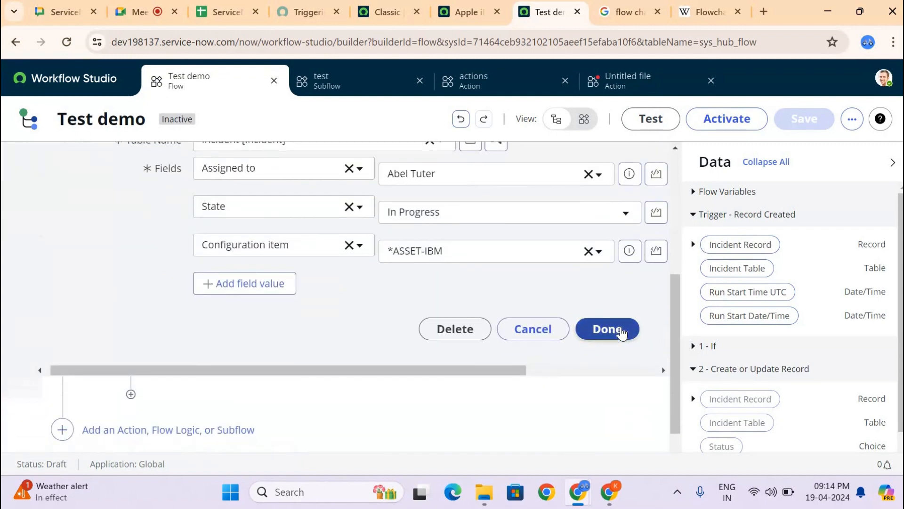
left_click(621, 332)
scroll(408, 313, "up", 1)
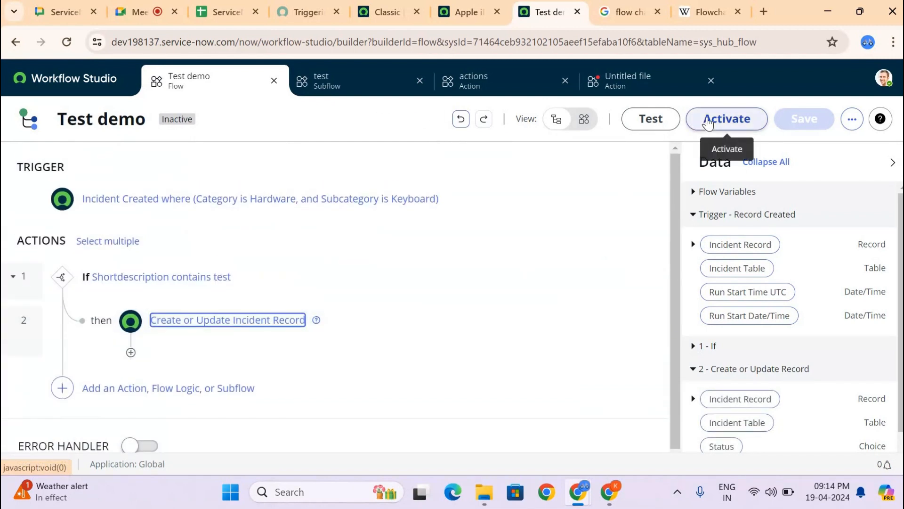
Step: Activate the Test demo flow and confirm the activation
left_click(707, 120)
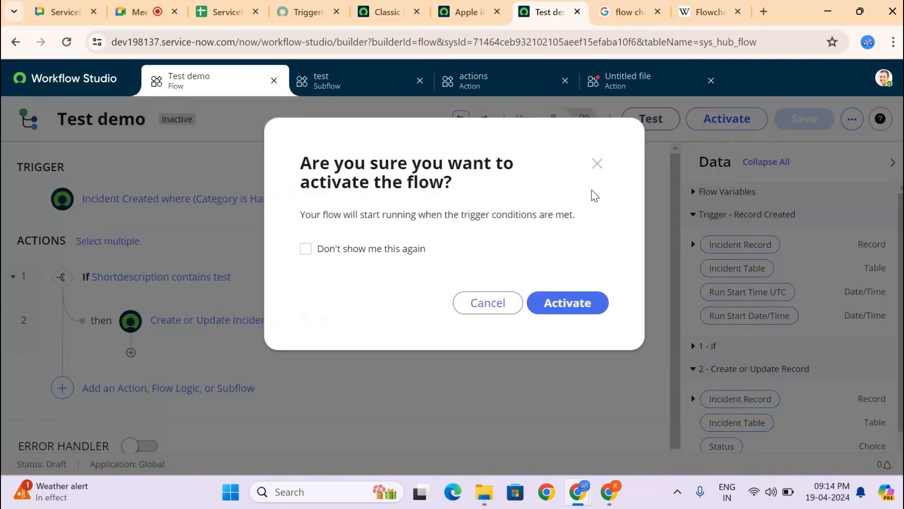
left_click(559, 317)
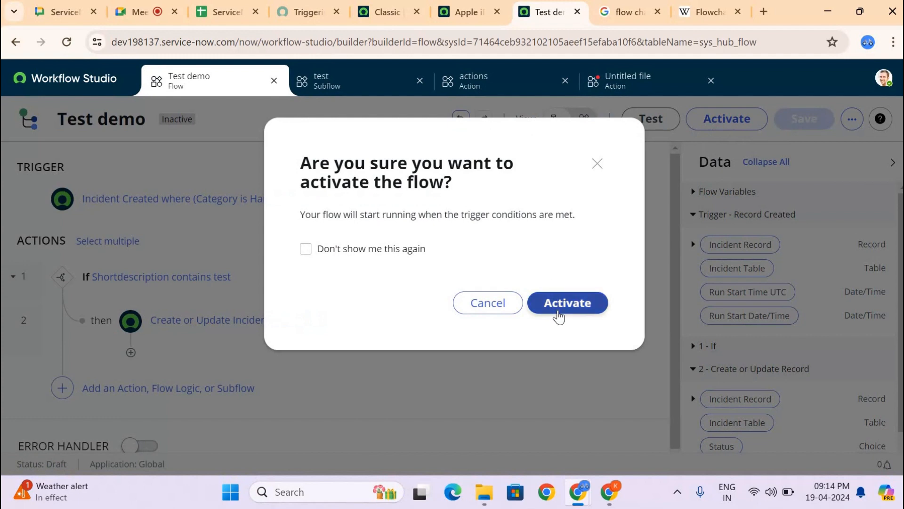
left_click(559, 317)
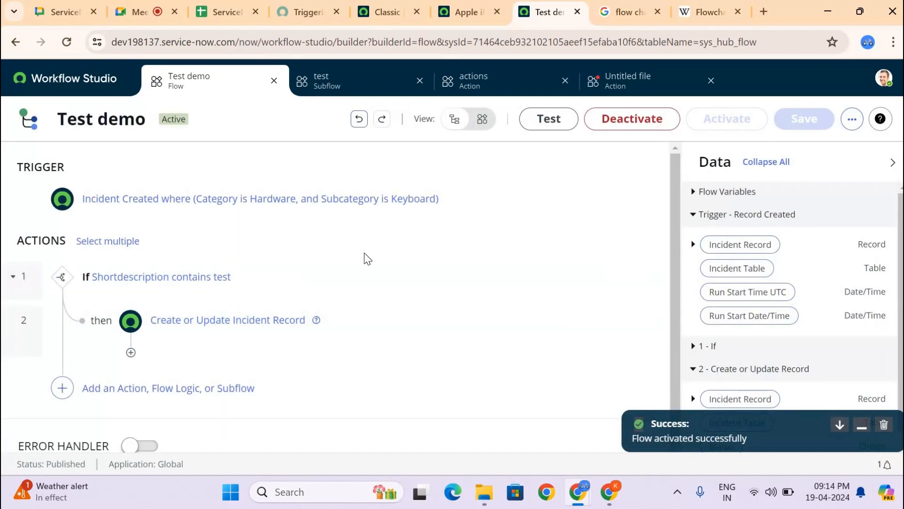
Step: Find the Incident module in the classic ServiceNow navigator and open a blank new incident form in a separate browser tab
left_click(379, 11)
left_click(83, 89)
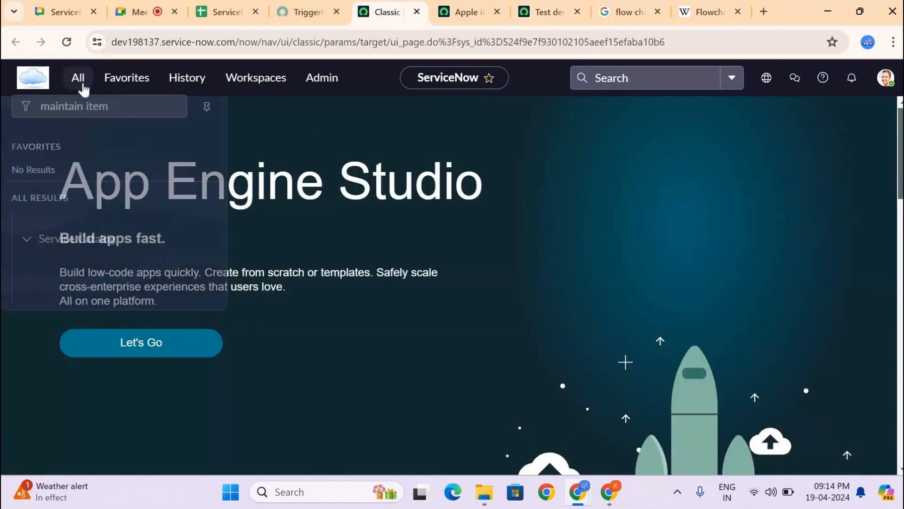
left_click(125, 110)
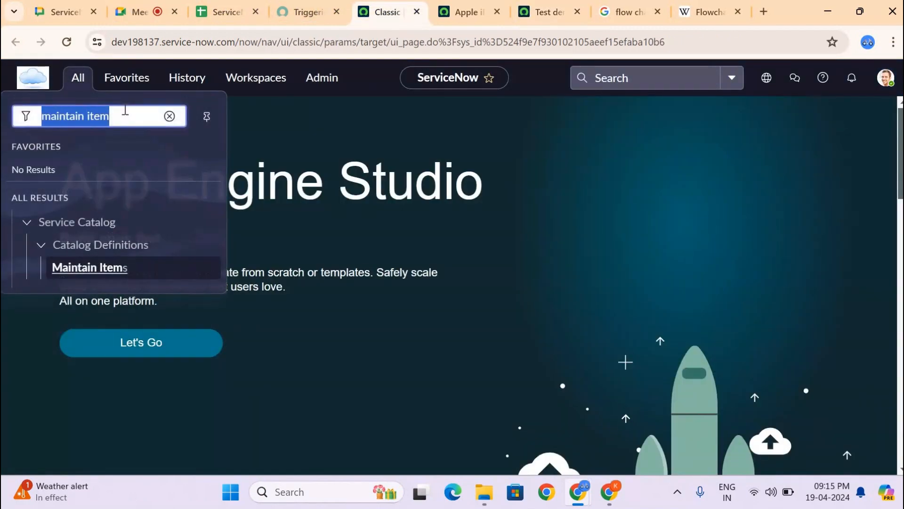
type("invci")
key("BackSpace")
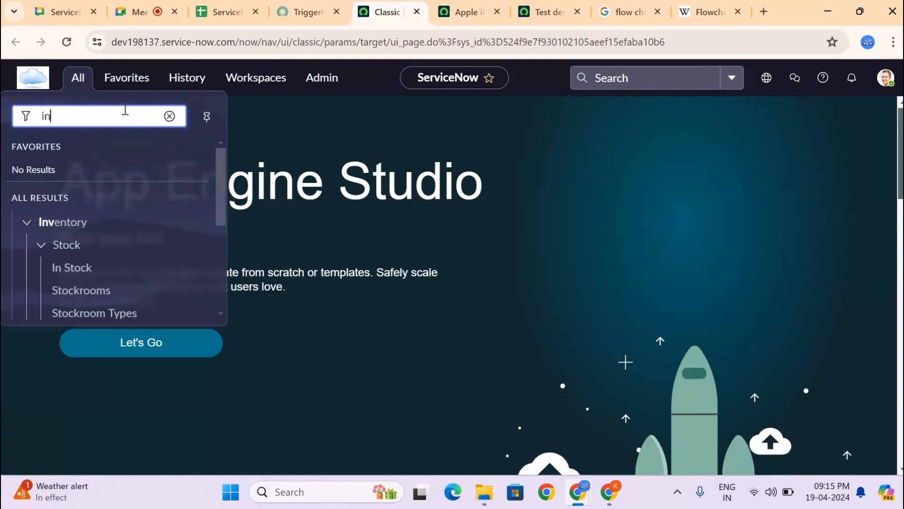
type("cident")
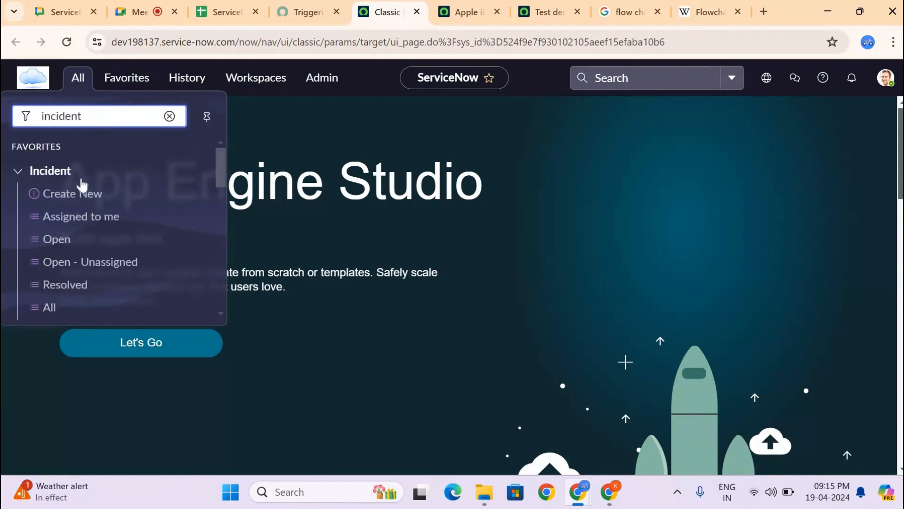
middle_click(80, 196)
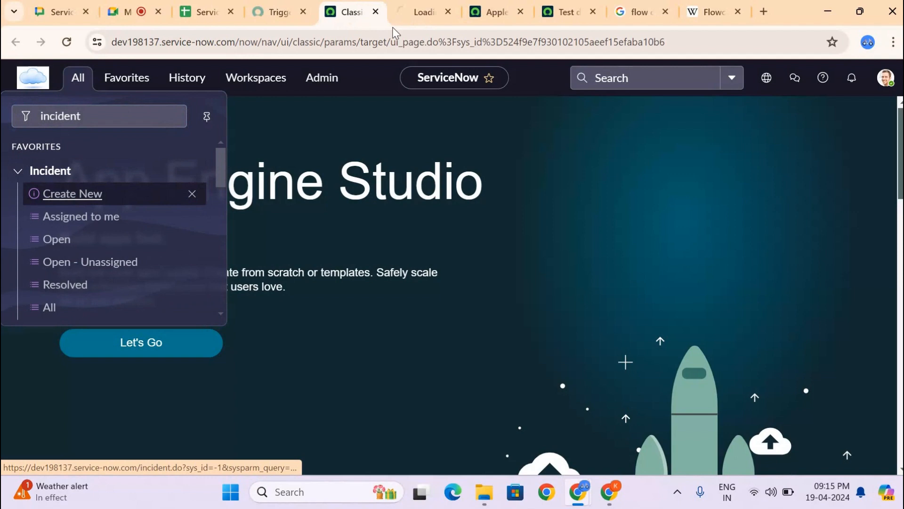
left_click(418, 13)
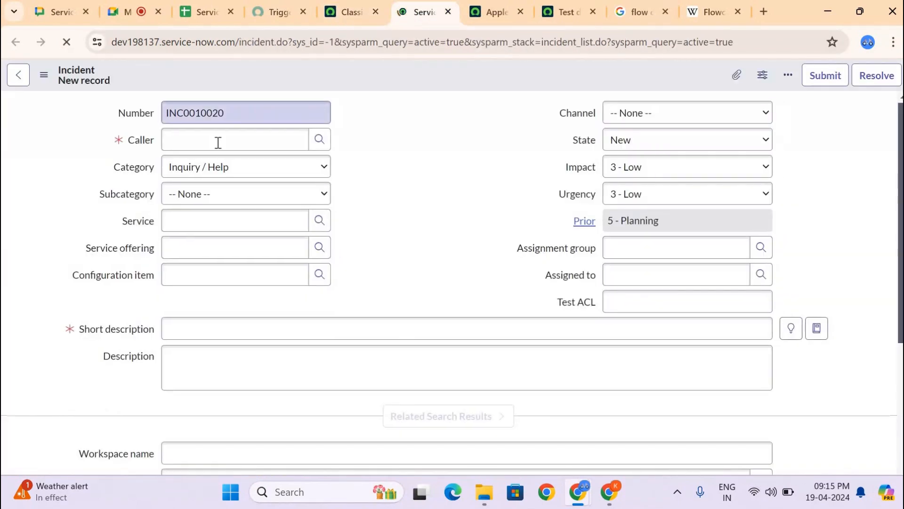
Step: Fill in the new incident's caller and classify it as category Hardware with subcategory Keyboard
left_click(218, 143)
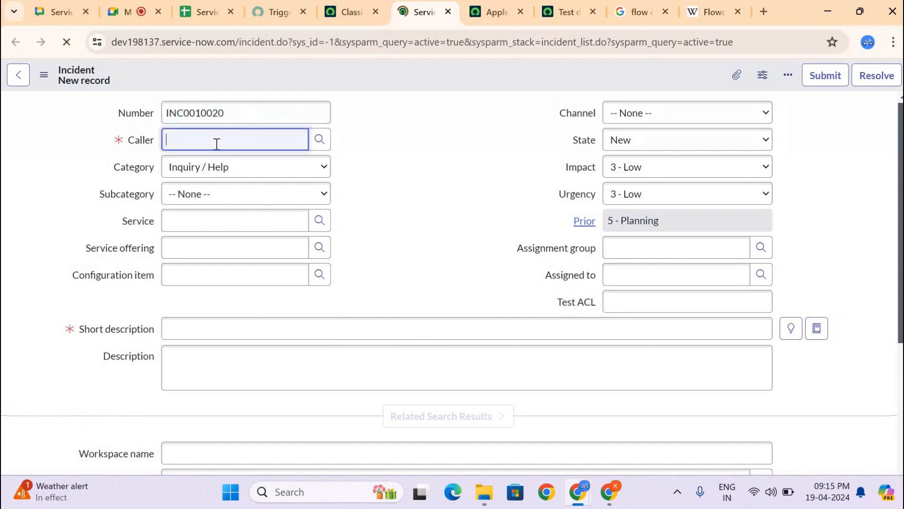
type("beth")
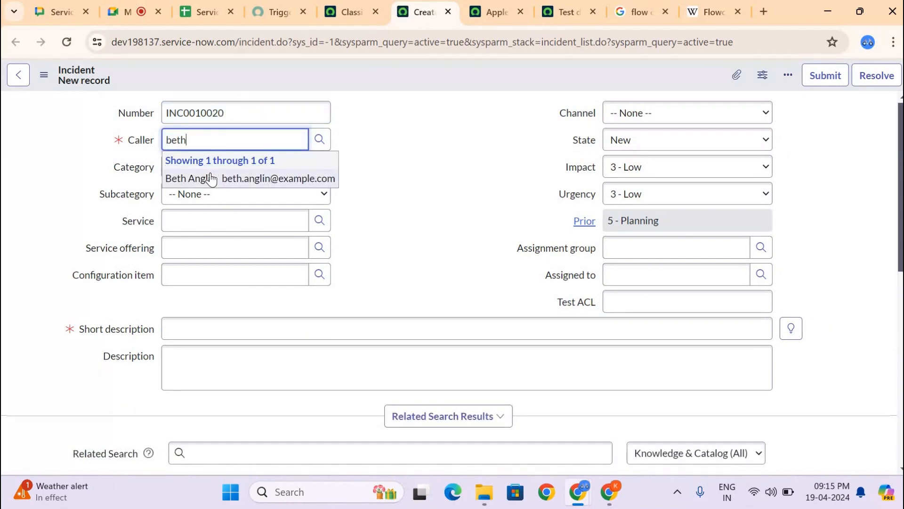
left_click(205, 176)
left_click(205, 174)
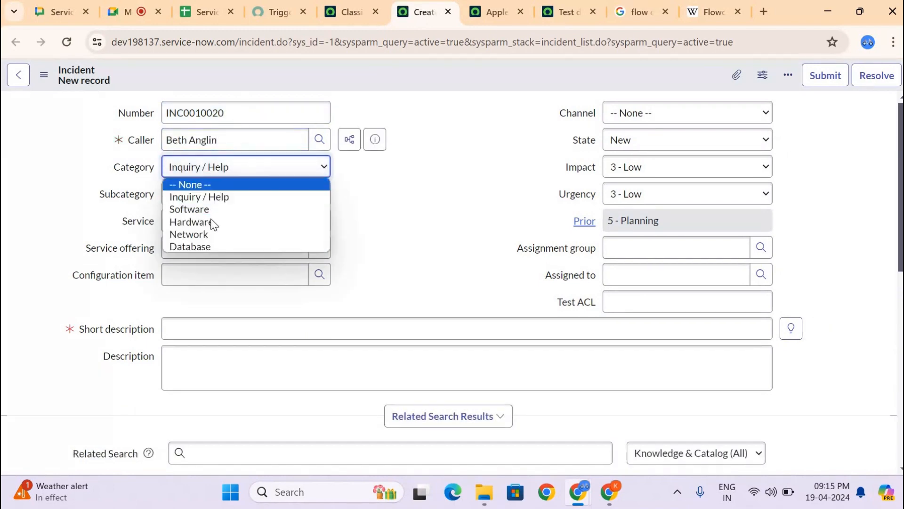
left_click(211, 219)
left_click(206, 195)
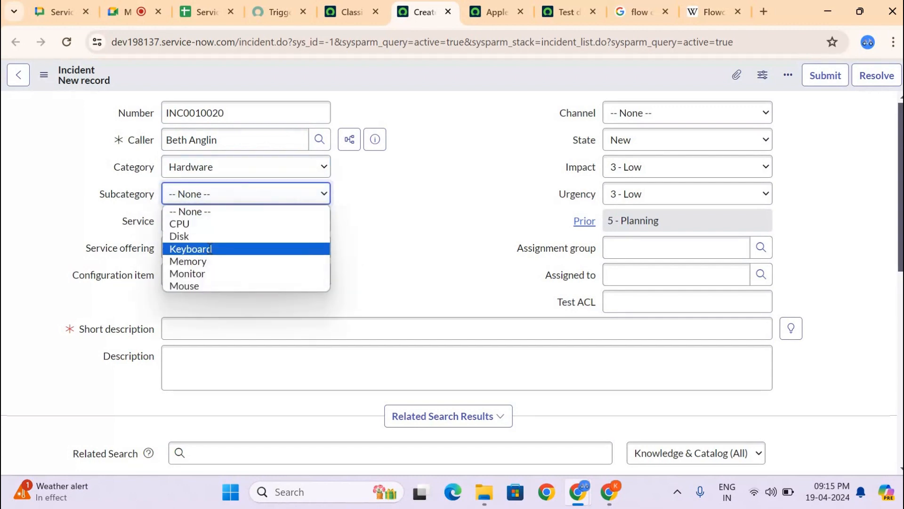
left_click(210, 249)
Step: Enter the short description "Test my flow" and save the incident without leaving the form
left_click(224, 329)
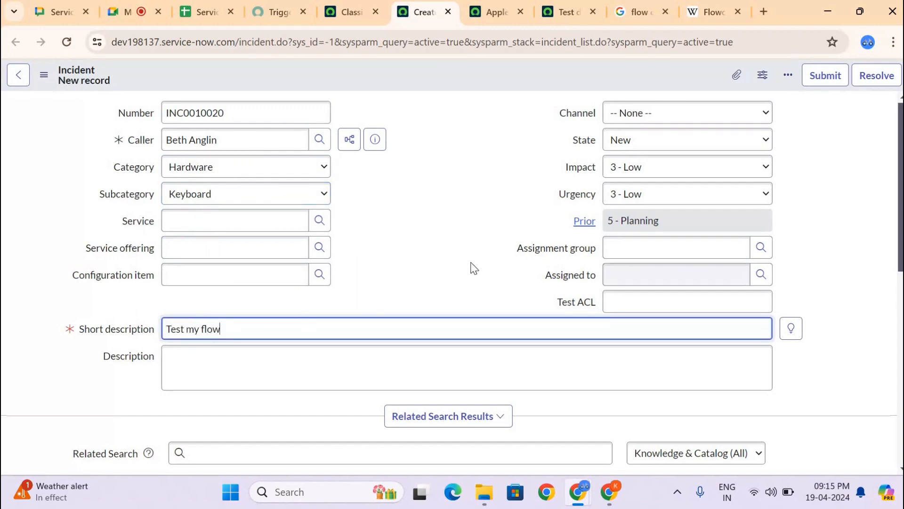
right_click(369, 74)
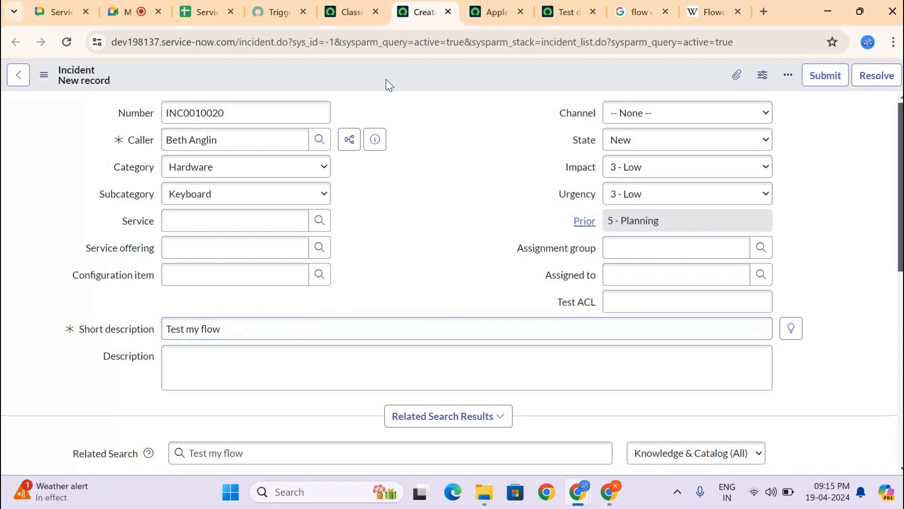
left_click(388, 85)
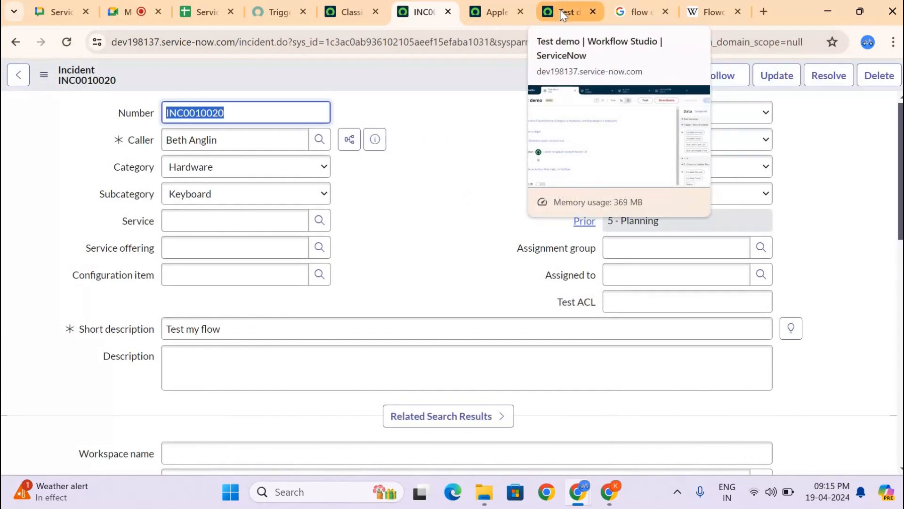
Step: Return to the Test demo flow in Workflow Studio and show its additional flow options
left_click(561, 10)
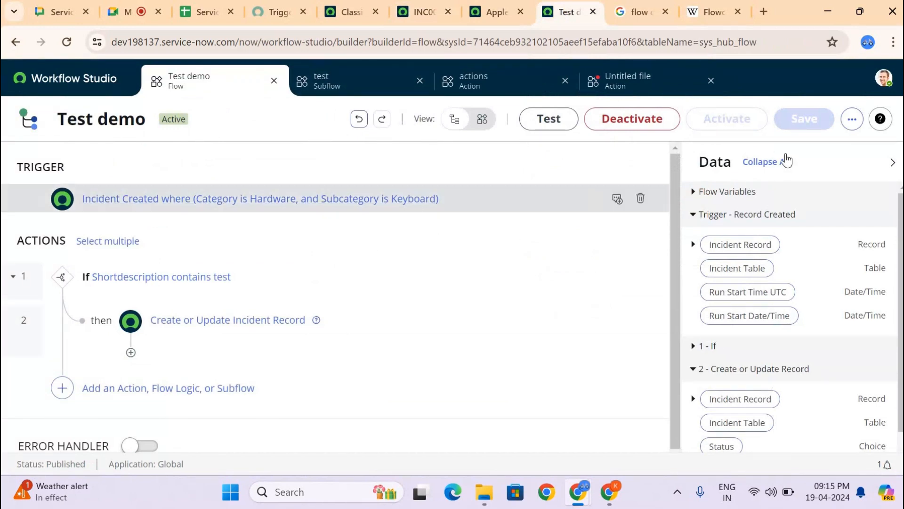
left_click(851, 123)
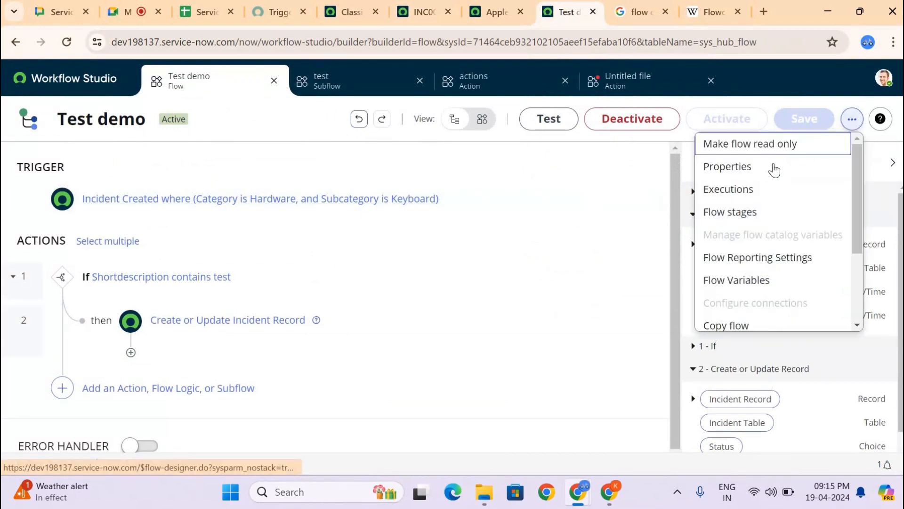